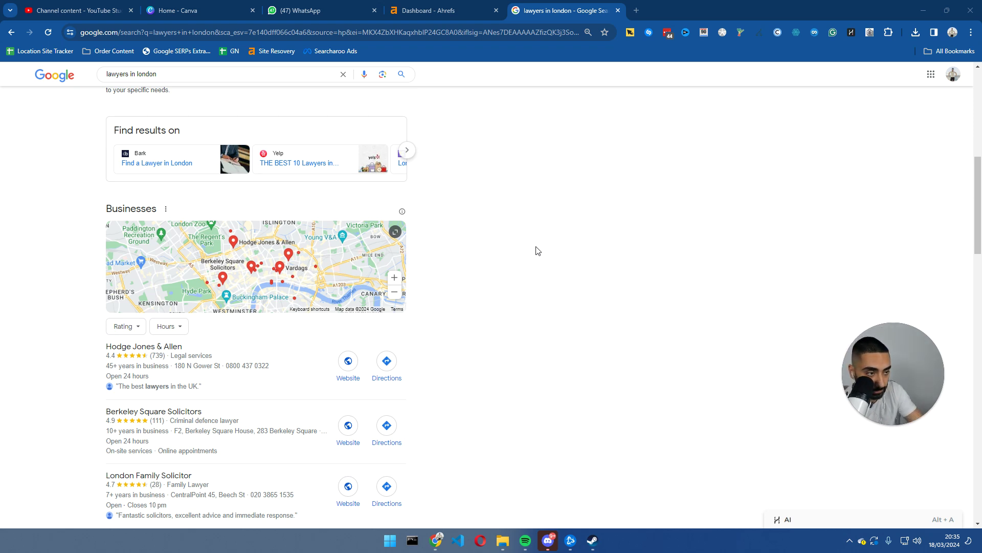
- Scroll through the lawyers in london results and highlight the query text
scroll(592, 258, "down", 5)
scroll(595, 261, "down", 7)
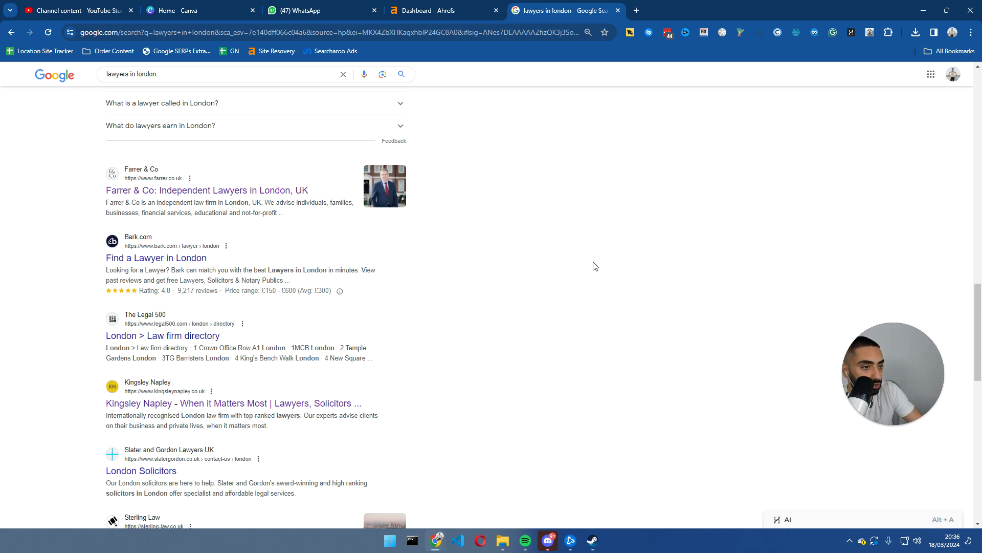
left_click_drag(159, 74, 101, 75)
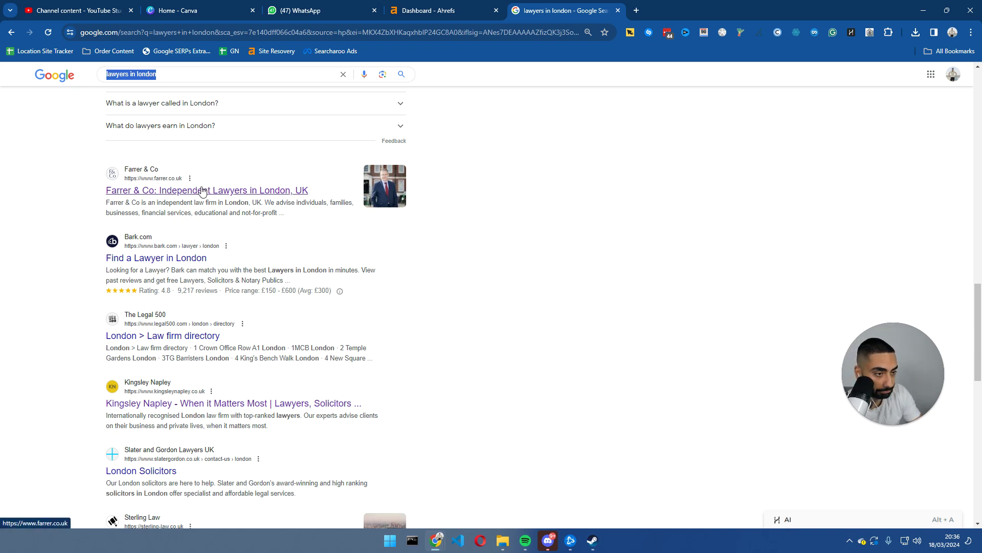
scroll(108, 217, "up", 1)
scroll(108, 217, "up", 10)
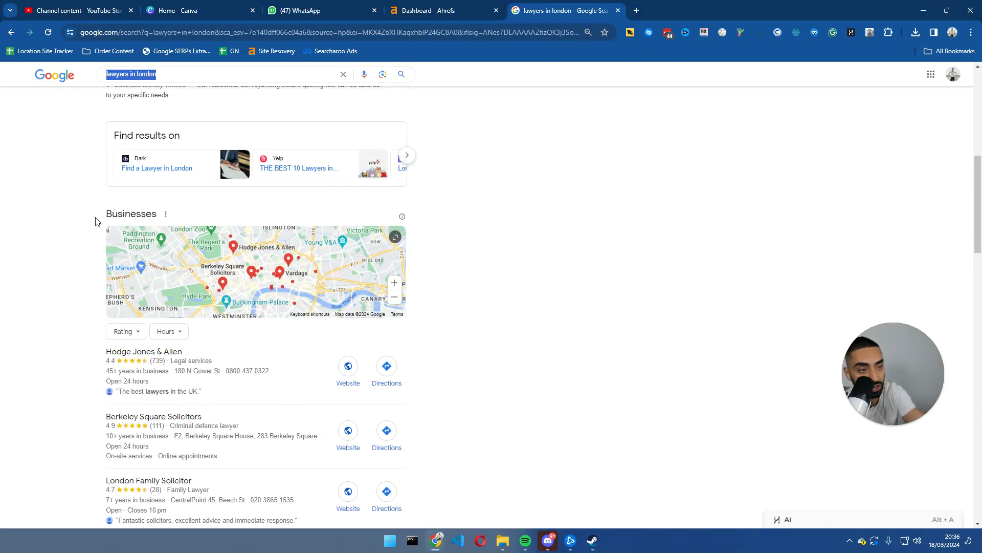
scroll(76, 244, "down", 7)
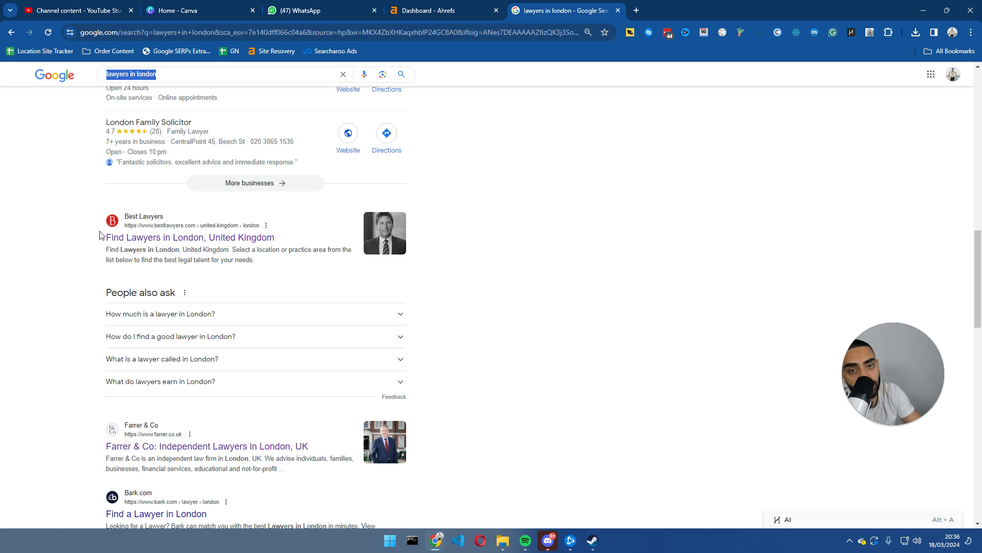
scroll(103, 228, "up", 6)
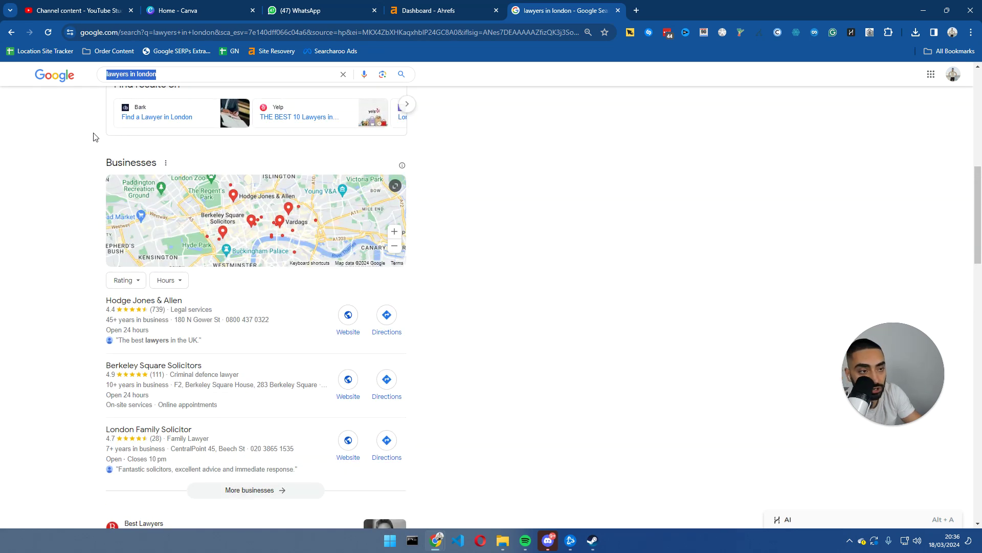
- Focus the search box, then dismiss the suggestion list and go back to the results
left_click(148, 73)
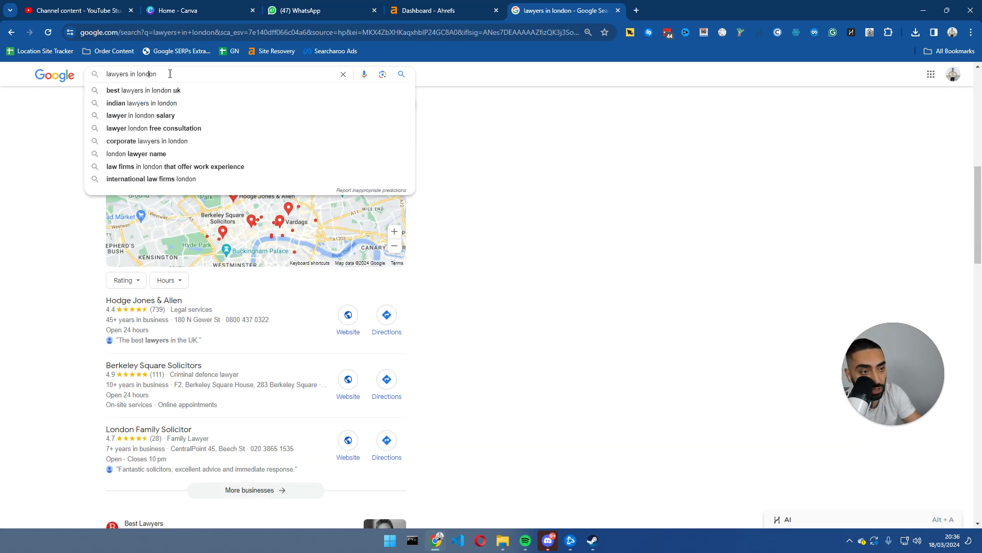
left_click_drag(177, 74, 102, 82)
left_click(61, 121)
scroll(90, 188, "up", 2)
scroll(90, 196, "down", 4)
scroll(91, 197, "up", 10)
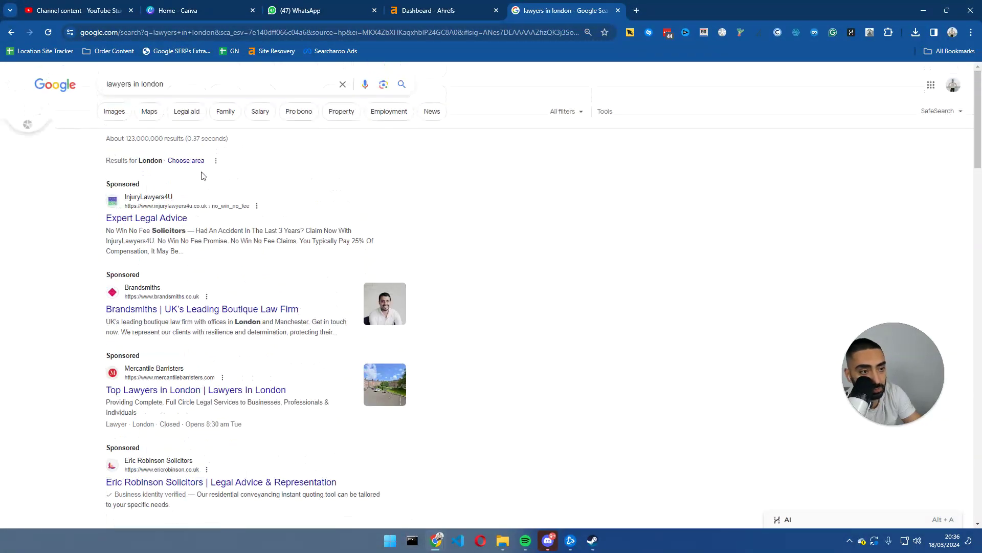
scroll(166, 158, "down", 2)
scroll(164, 154, "up", 1)
- Highlight the four sponsored ads, then the three business listings, clearing each highlight
double_click(122, 133)
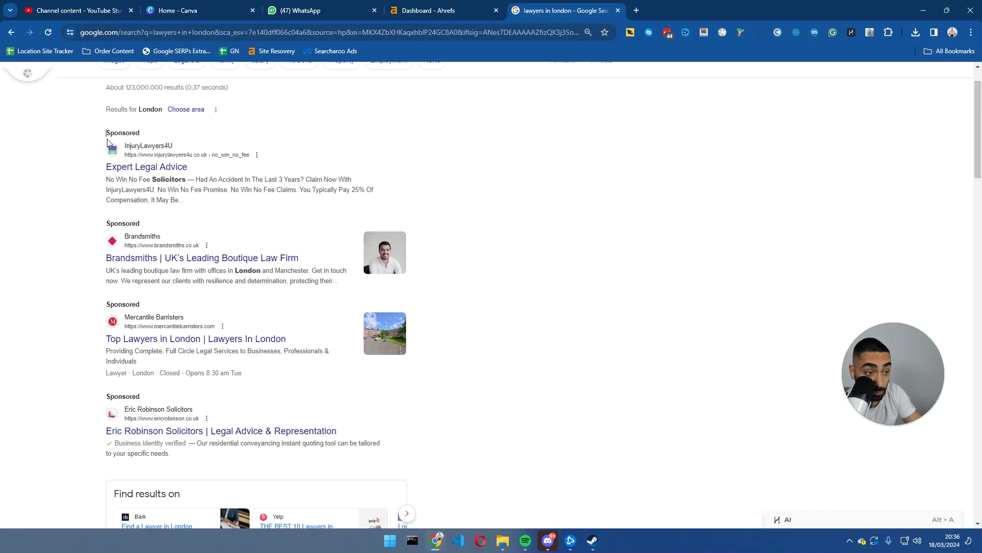
left_click_drag(118, 152, 432, 454)
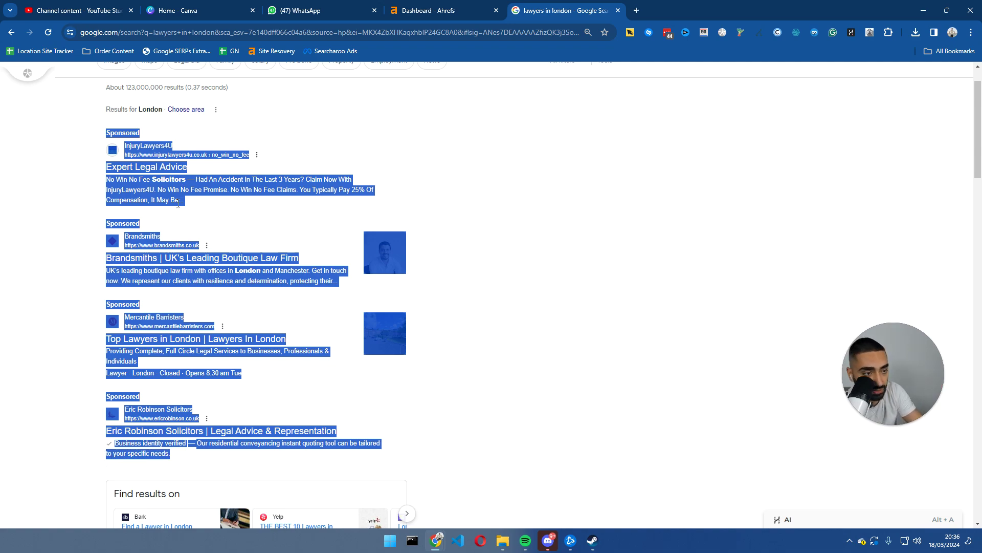
left_click(81, 213)
scroll(107, 248, "down", 4)
scroll(106, 250, "down", 9)
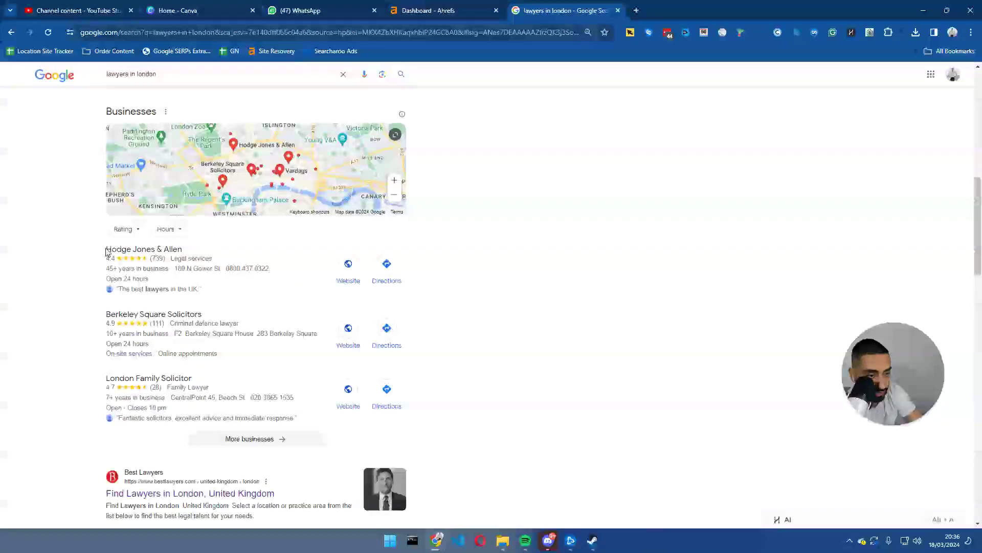
scroll(97, 253, "up", 4)
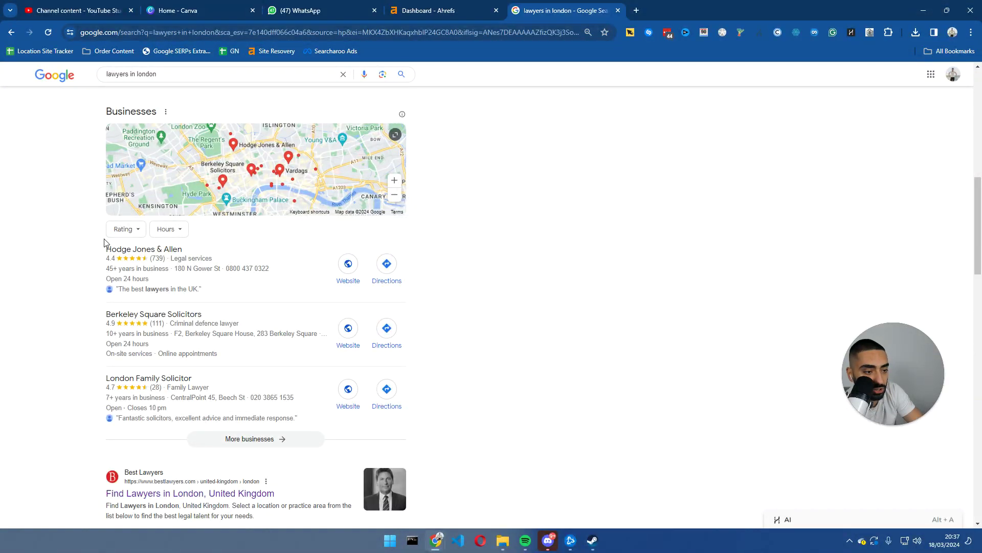
scroll(105, 245, "down", 1)
scroll(95, 215, "up", 2)
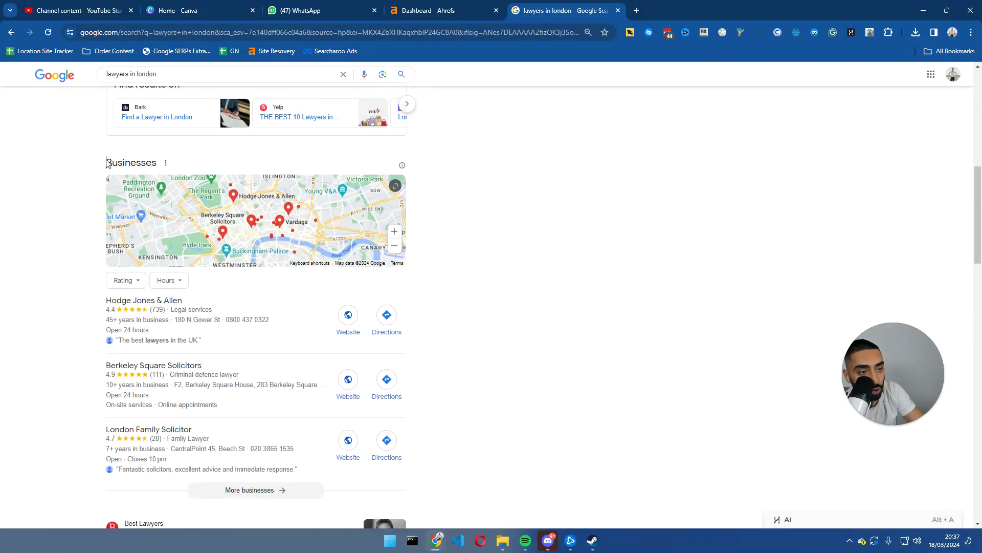
left_click_drag(105, 159, 457, 446)
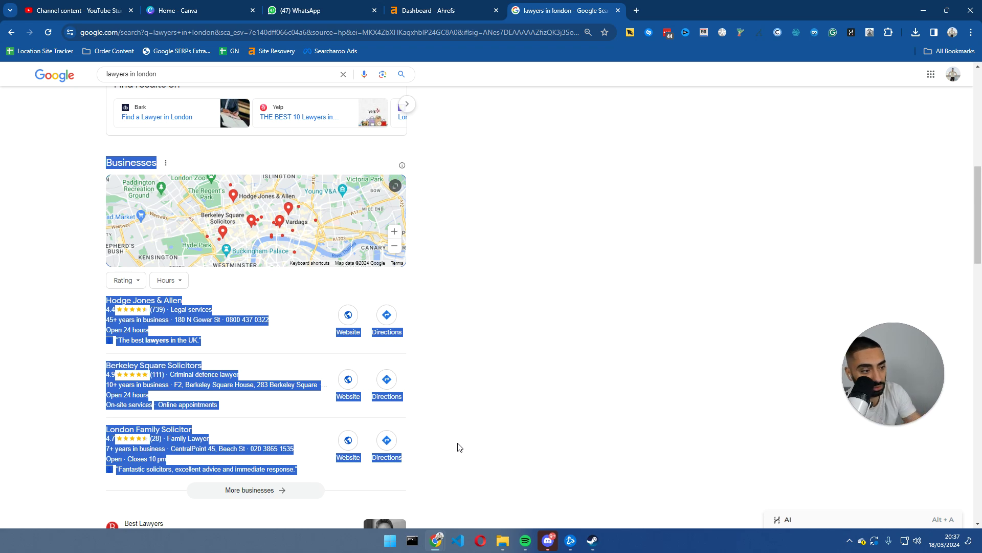
left_click(505, 416)
scroll(501, 386, "down", 2)
scroll(491, 353, "down", 4)
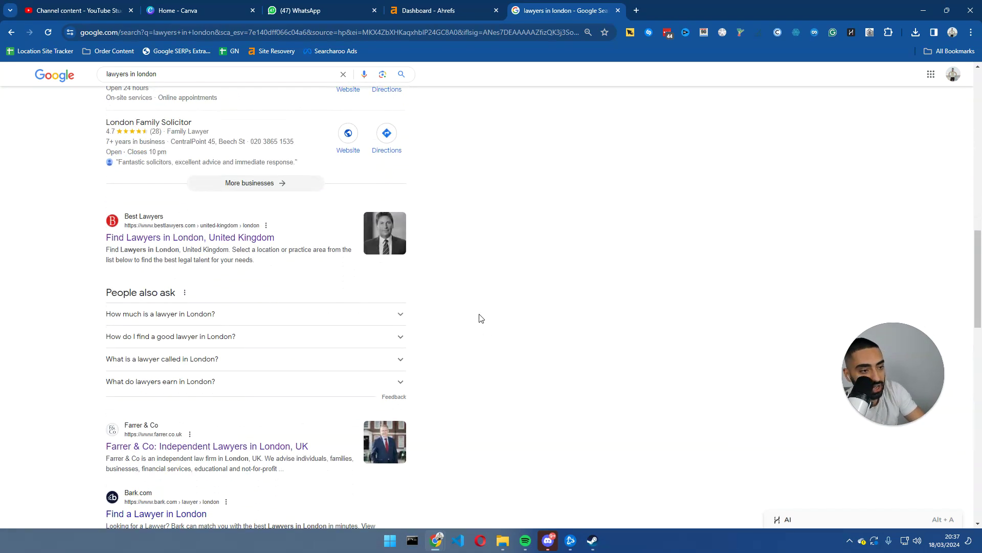
- Open Best Lawyers in a new tab, load the Yell homepage there via yell.com, and return
middle_click(213, 241)
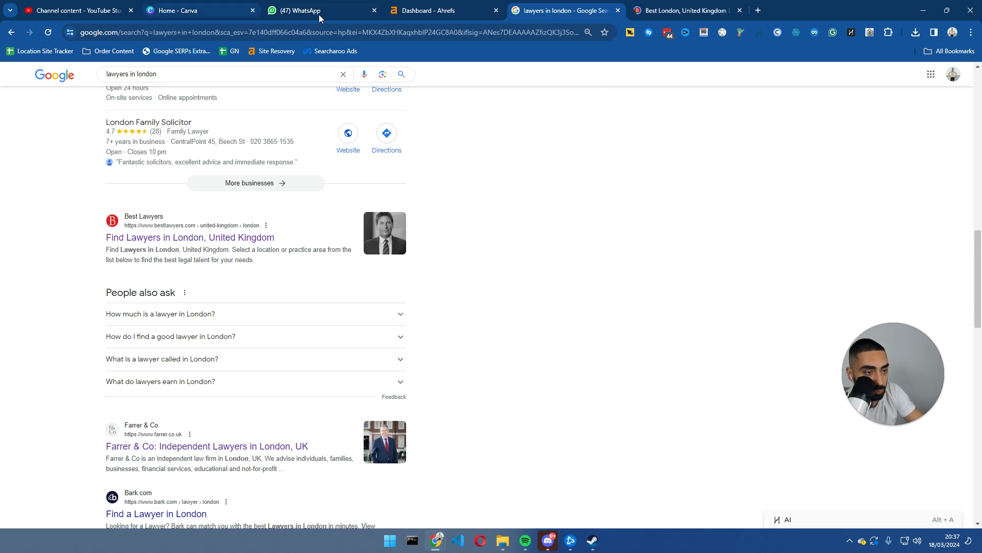
left_click(688, 10)
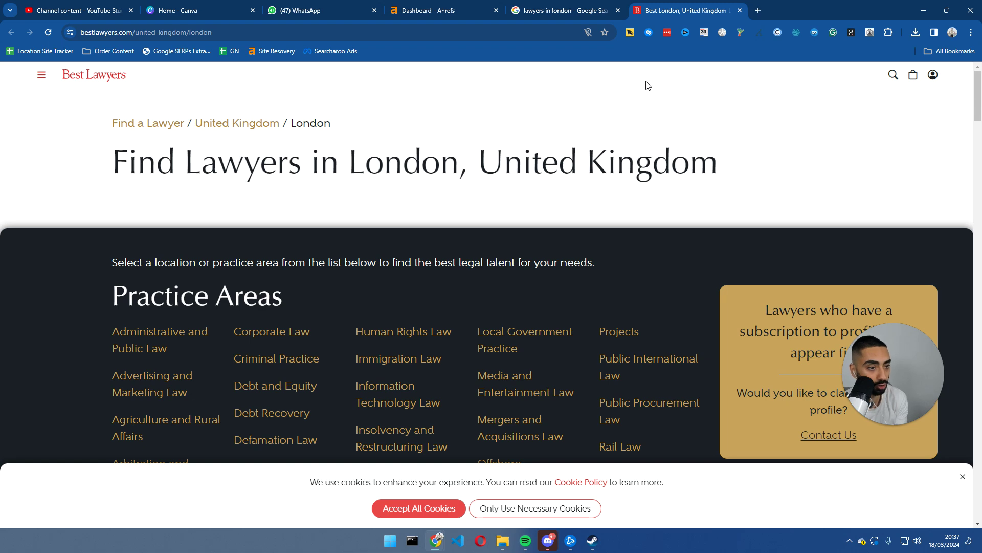
left_click(362, 34)
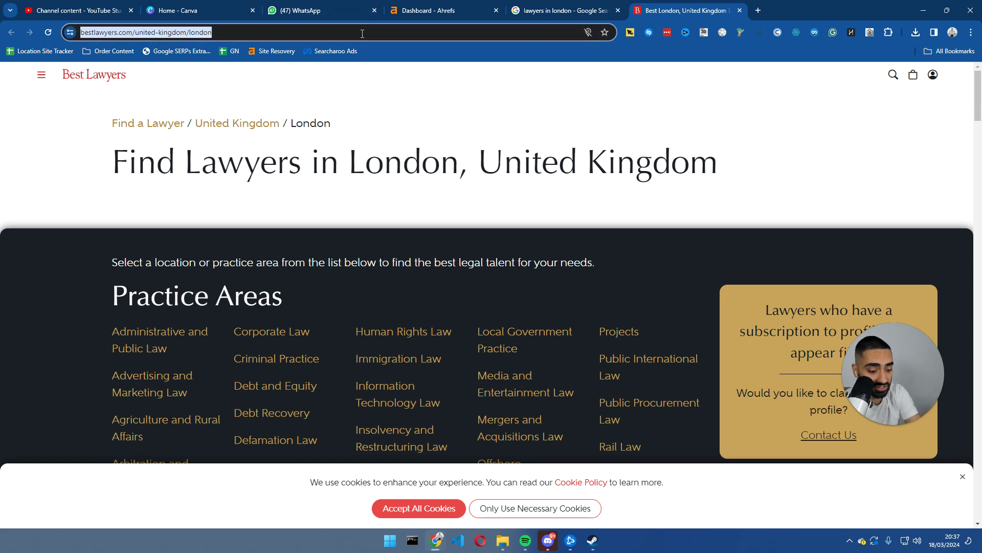
type("yell.com")
key("Return")
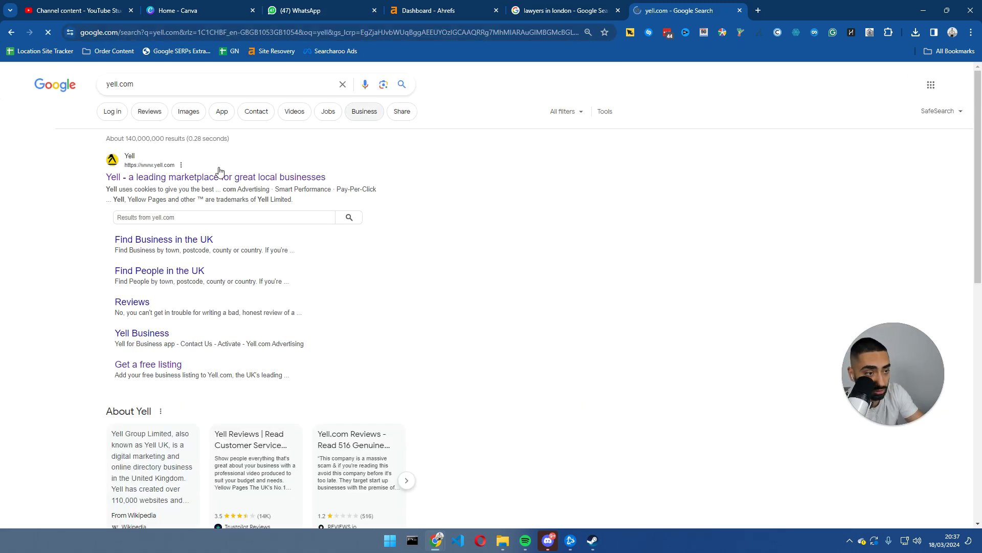
left_click(241, 177)
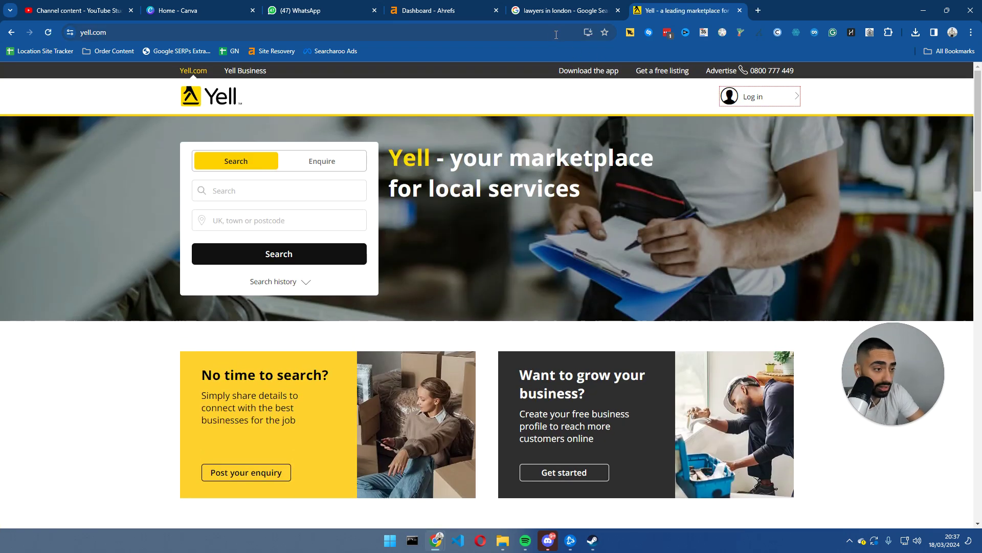
left_click(566, 10)
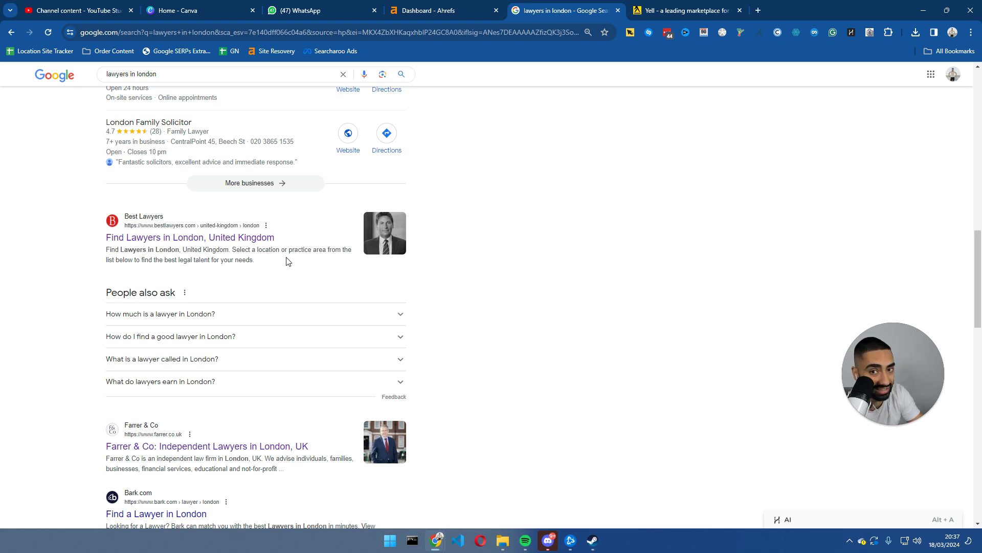
- Open the Best Lawyers result in a new tab and close the Yell tab
left_click_drag(106, 249, 262, 271)
left_click(270, 265)
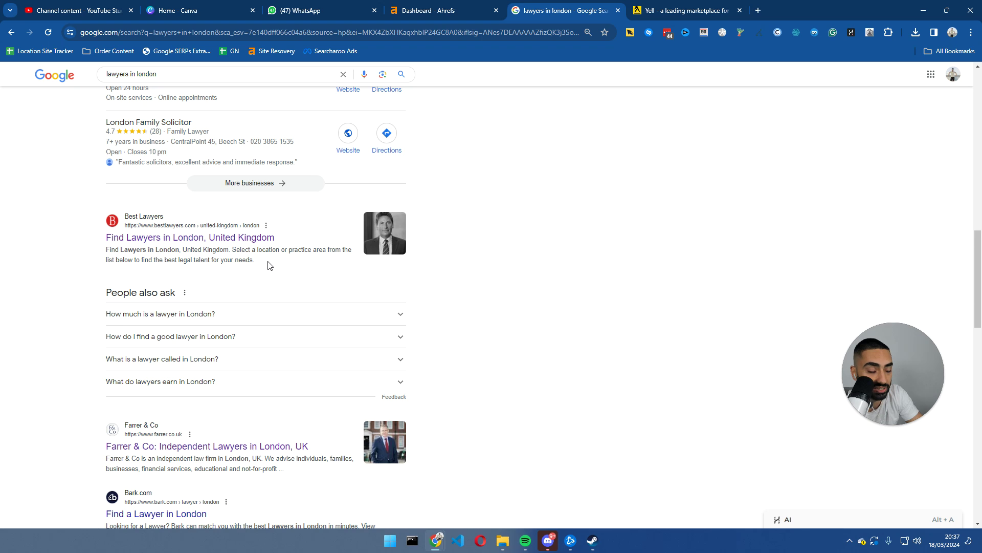
middle_click(237, 240)
left_click(660, 7)
middle_click(783, 11)
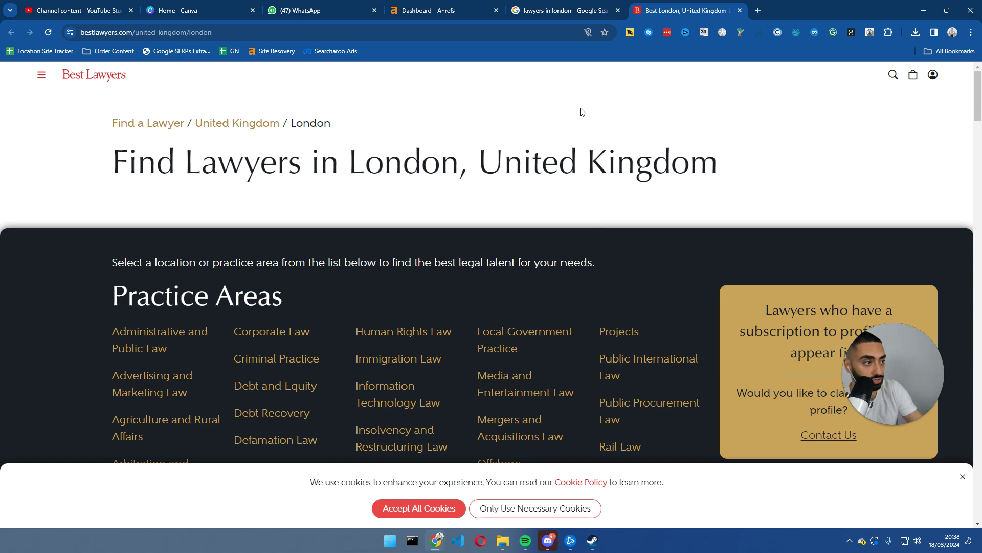
- Return to the lawyers in london results and look over the Best Lawyers entry
left_click(586, 10)
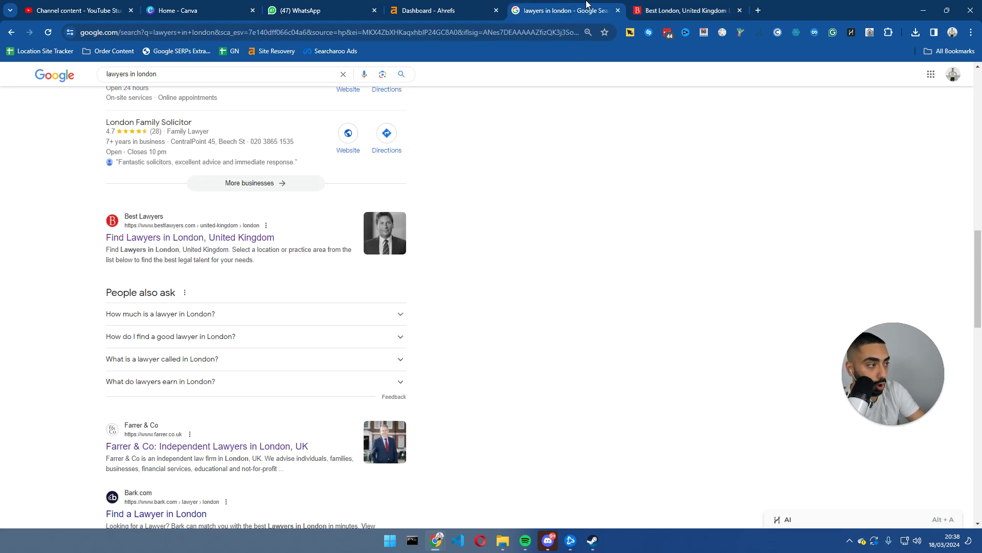
left_click_drag(98, 229, 285, 259)
left_click(300, 265)
scroll(202, 251, "down", 3)
scroll(143, 246, "up", 2)
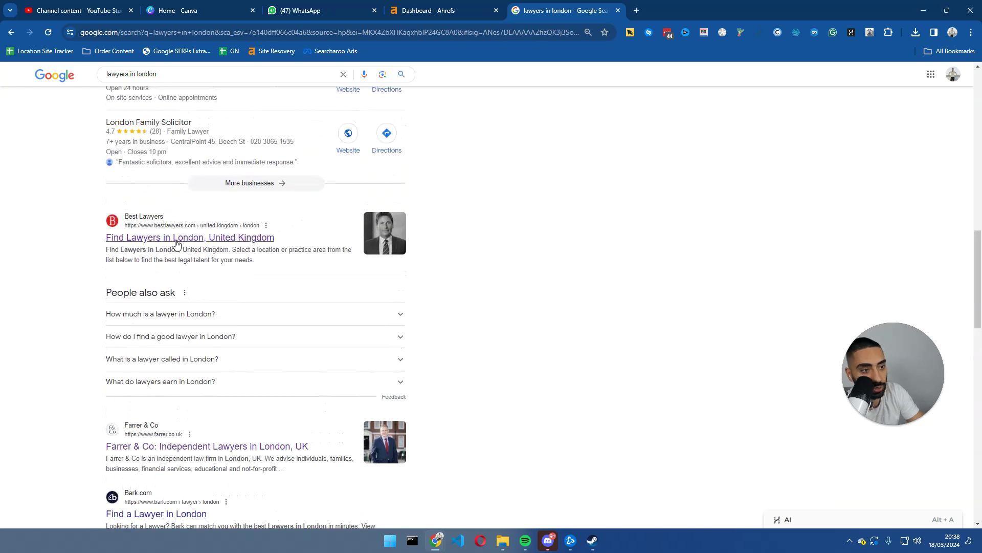
scroll(264, 311, "down", 2)
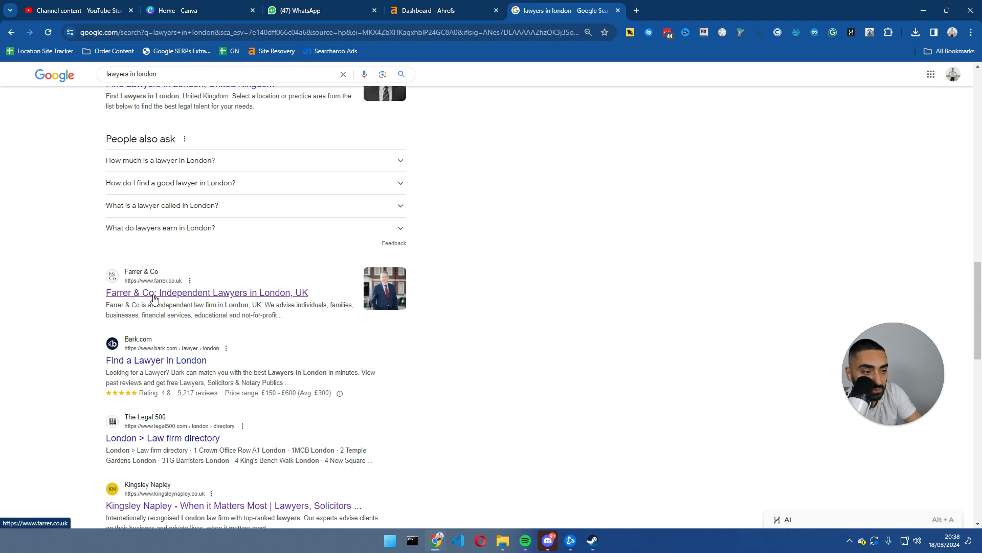
- Open Farrer & Co and Bark in background tabs, browse the Bark page, then close it
middle_click(237, 296)
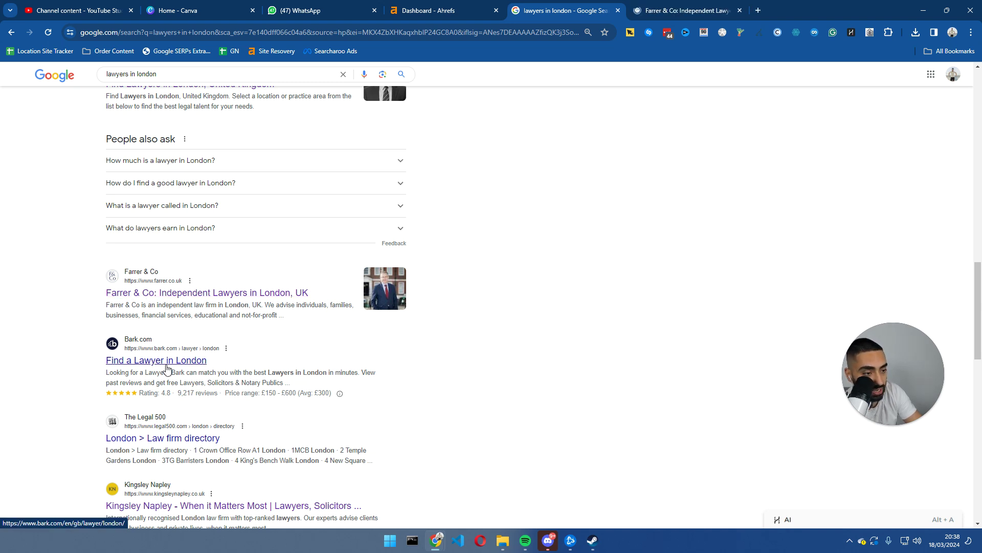
middle_click(181, 364)
left_click(801, 7)
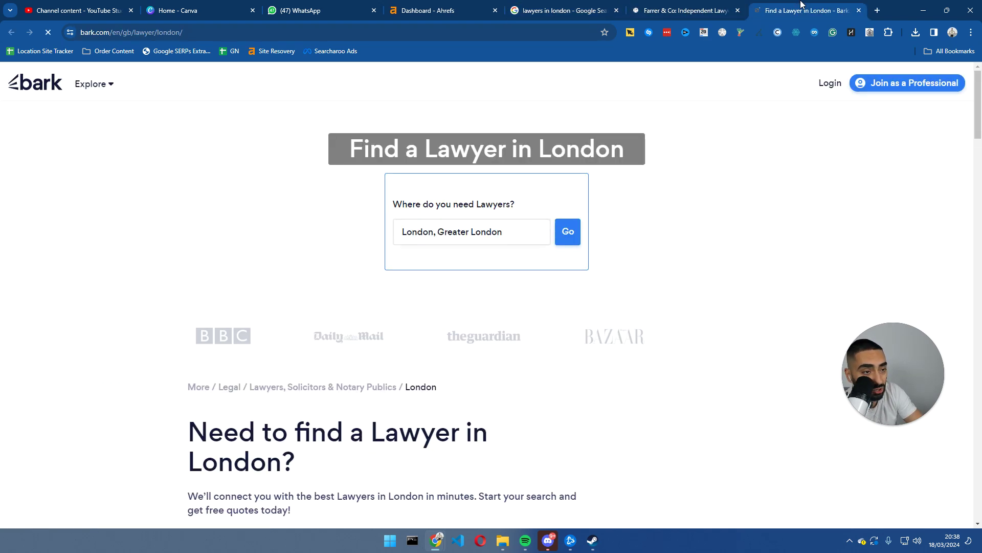
scroll(251, 233, "down", 7)
scroll(253, 234, "down", 8)
scroll(206, 235, "down", 10)
scroll(195, 244, "up", 6)
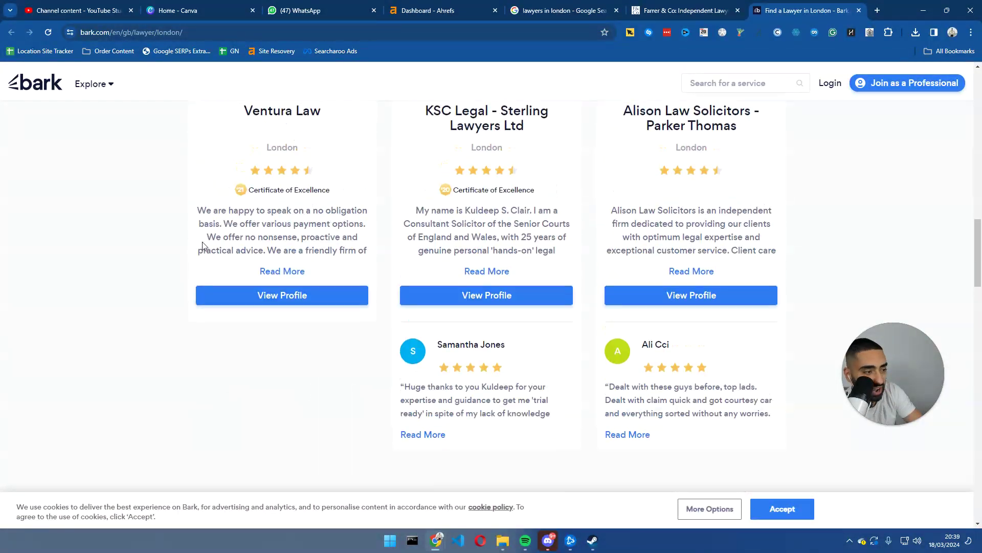
left_click(566, 10)
middle_click(804, 13)
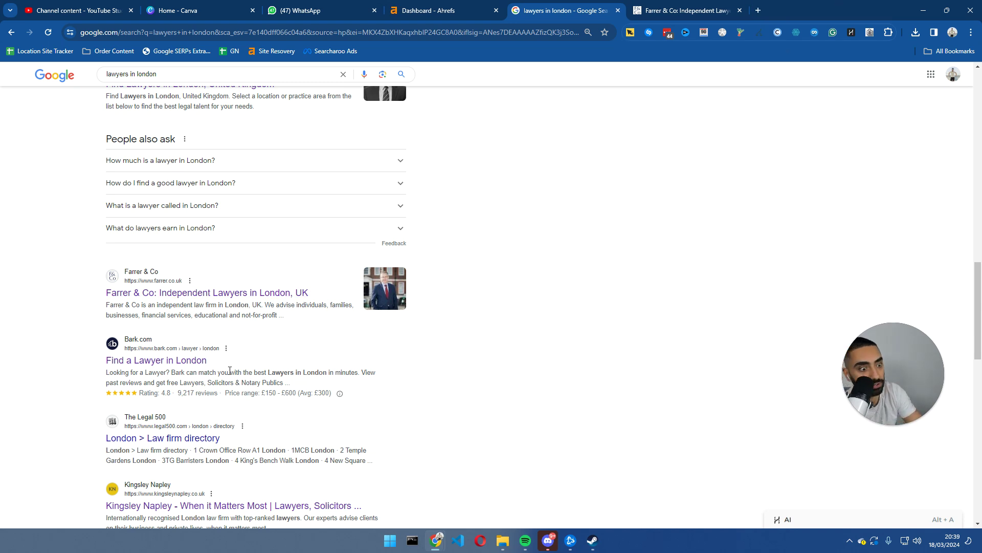
- Open and view the Legal 500 London directory, then close it and return to the results
scroll(252, 307, "down", 1)
middle_click(191, 388)
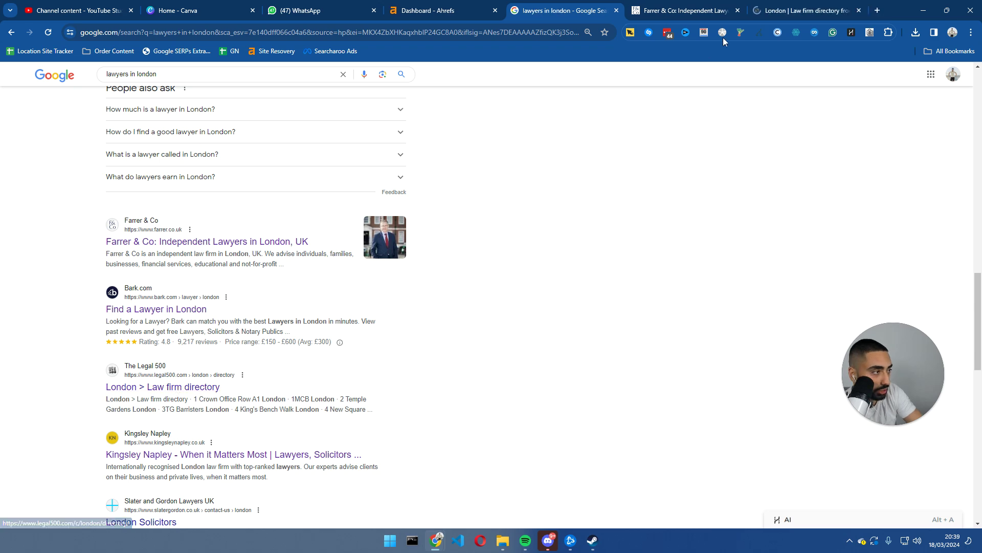
left_click(800, 8)
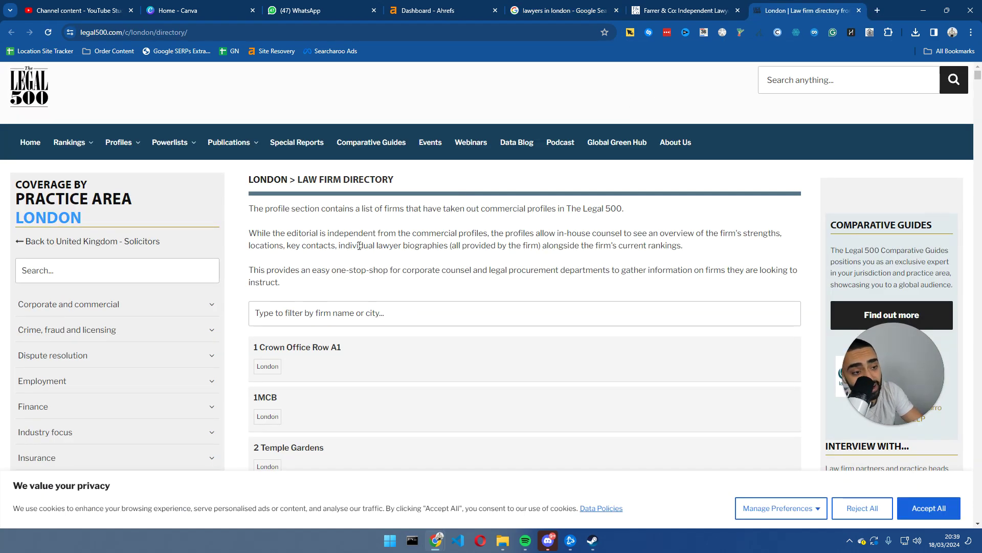
left_click(573, 8)
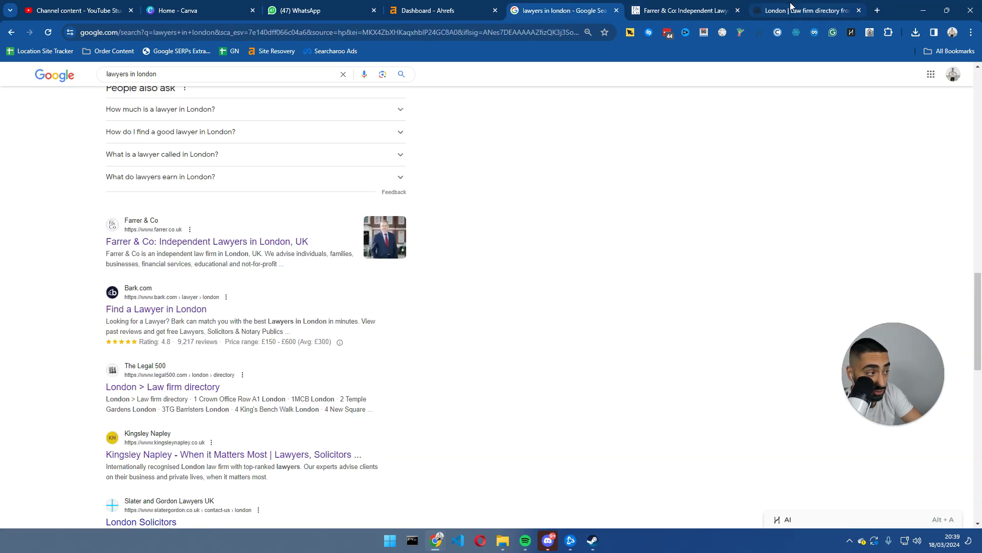
middle_click(790, 7)
scroll(245, 348, "up", 5)
scroll(179, 328, "down", 7)
scroll(177, 348, "up", 6)
scroll(174, 379, "down", 5)
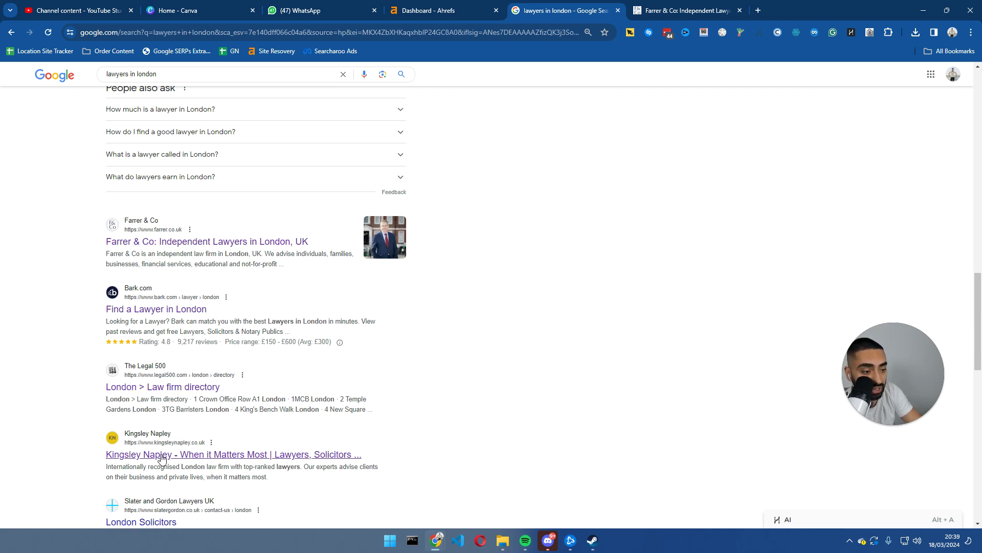
scroll(216, 454, "down", 3)
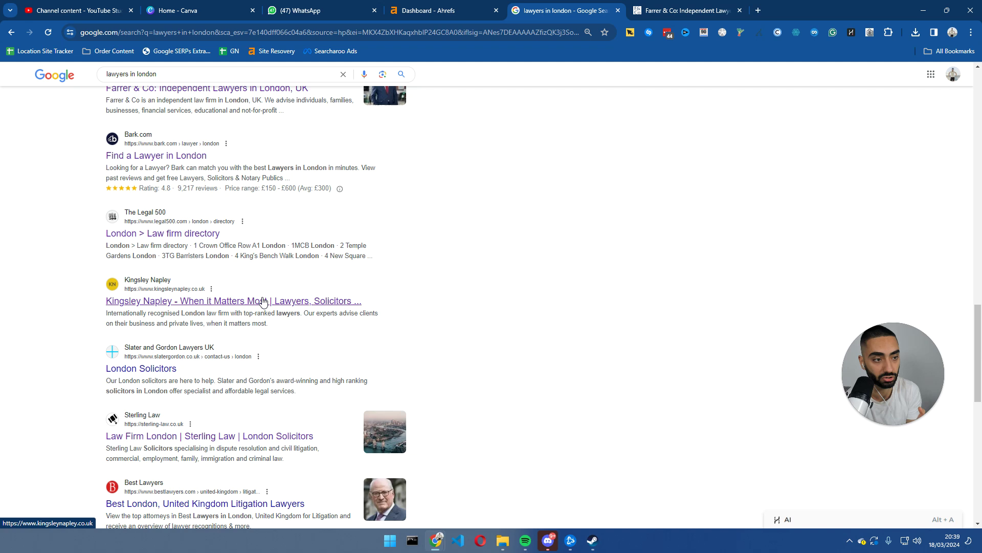
scroll(264, 301, "up", 5)
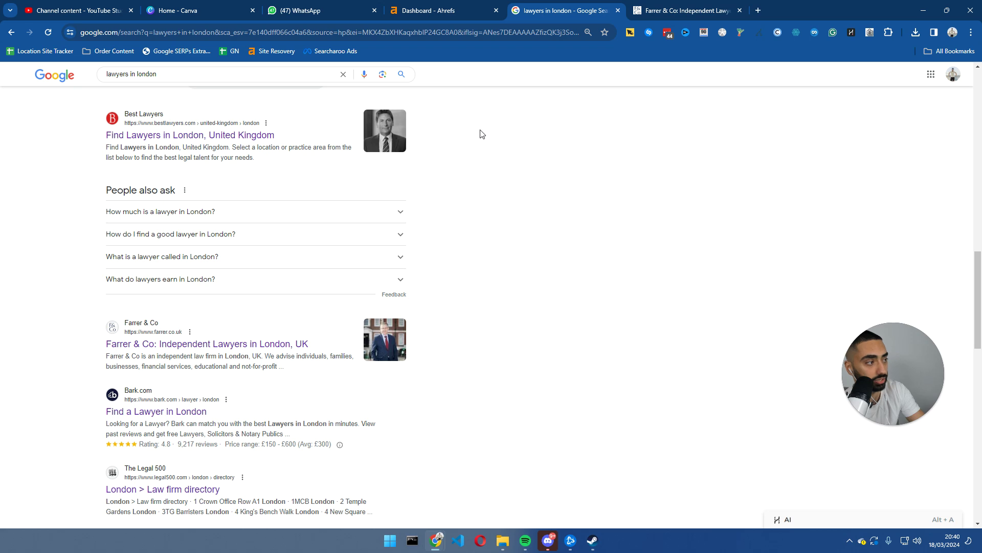
- Copy the farrer.co.uk address from the Farrer & Co homepage and return to Google
left_click(695, 8)
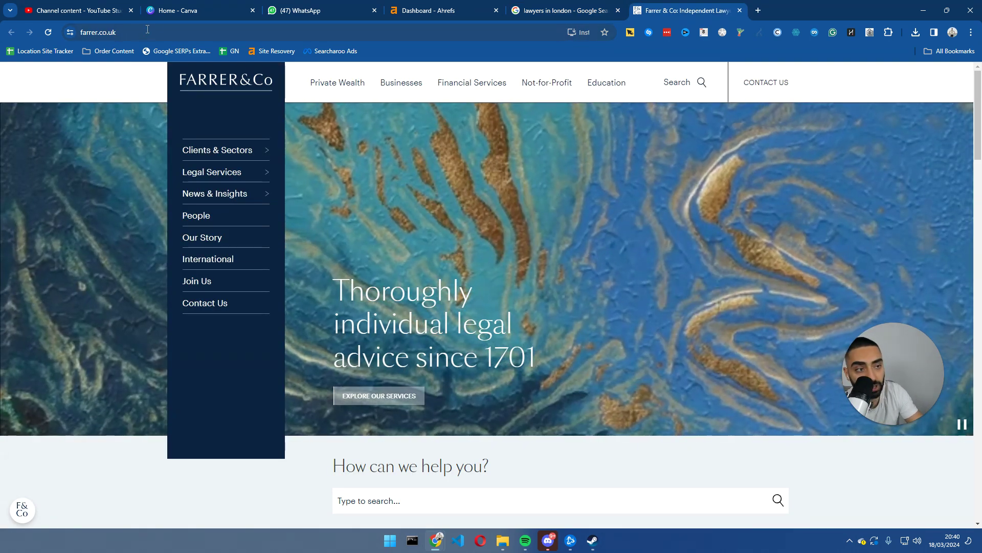
left_click(147, 31)
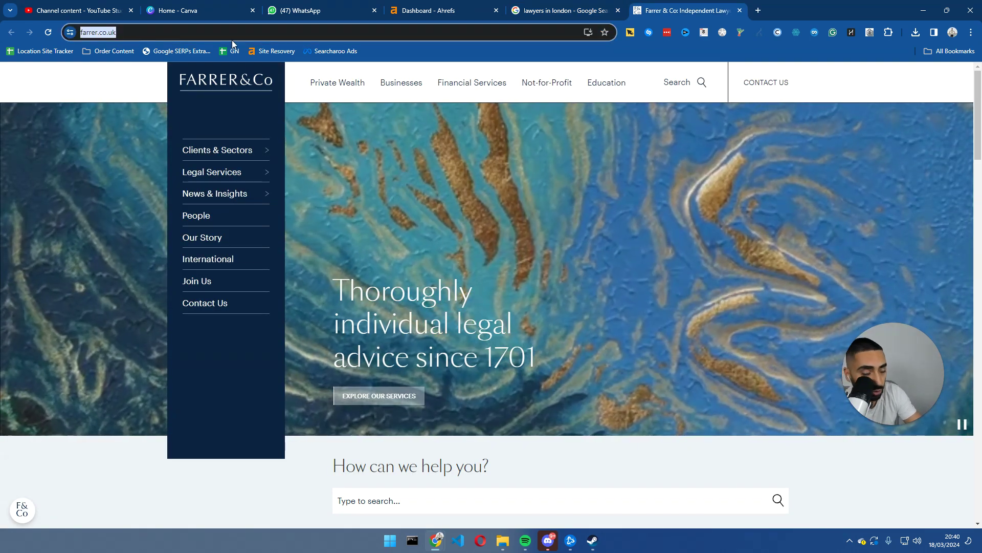
right_click(154, 32)
left_click(333, 125)
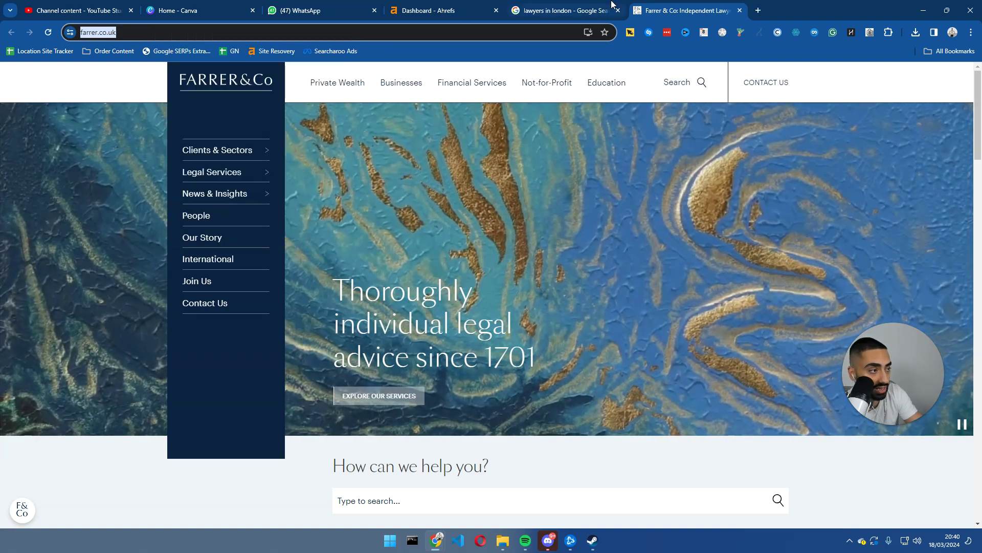
key("ctrl+shift+Tab")
left_click(168, 82)
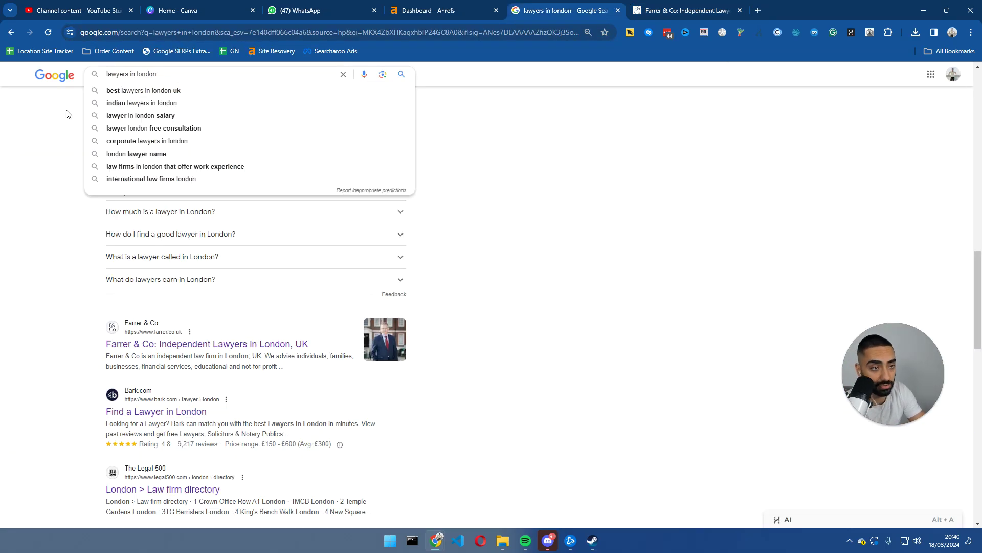
left_click(60, 80)
type("site:")
key("ctrl+v")
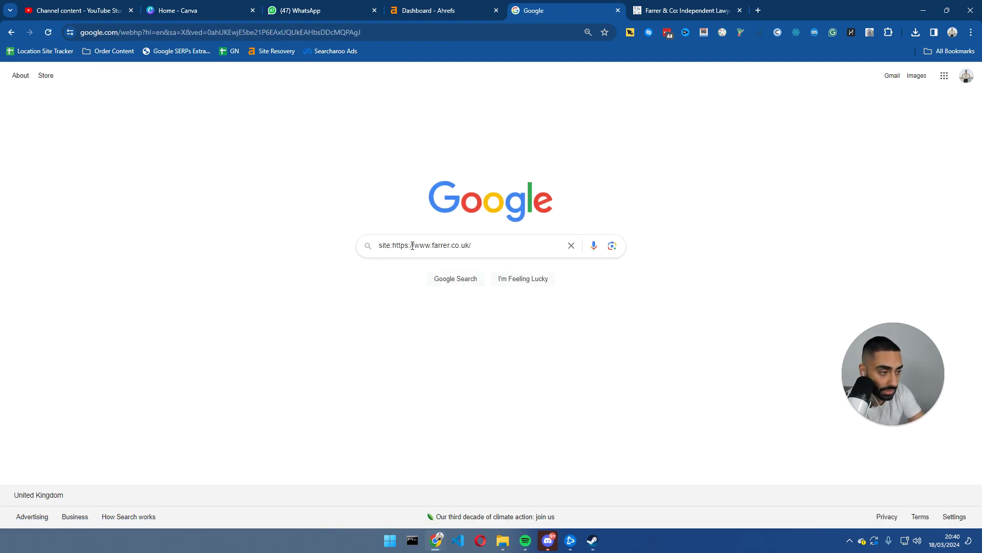
left_click_drag(435, 246, 393, 250)
key("BackSpace")
left_click(446, 245)
key("BackSpace")
key("Return")
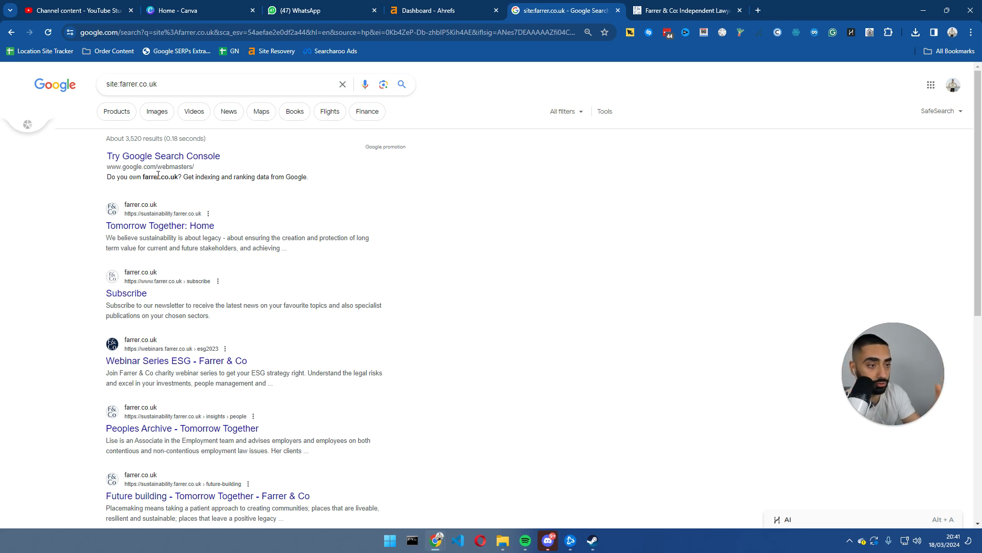
scroll(171, 292, "down", 2)
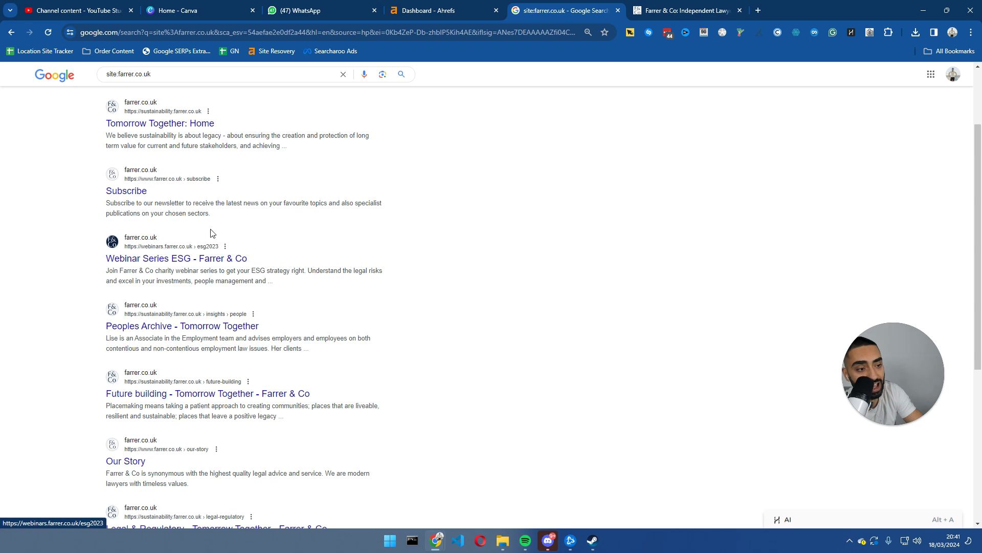
scroll(204, 234, "up", 2)
left_click(125, 86)
type("www.")
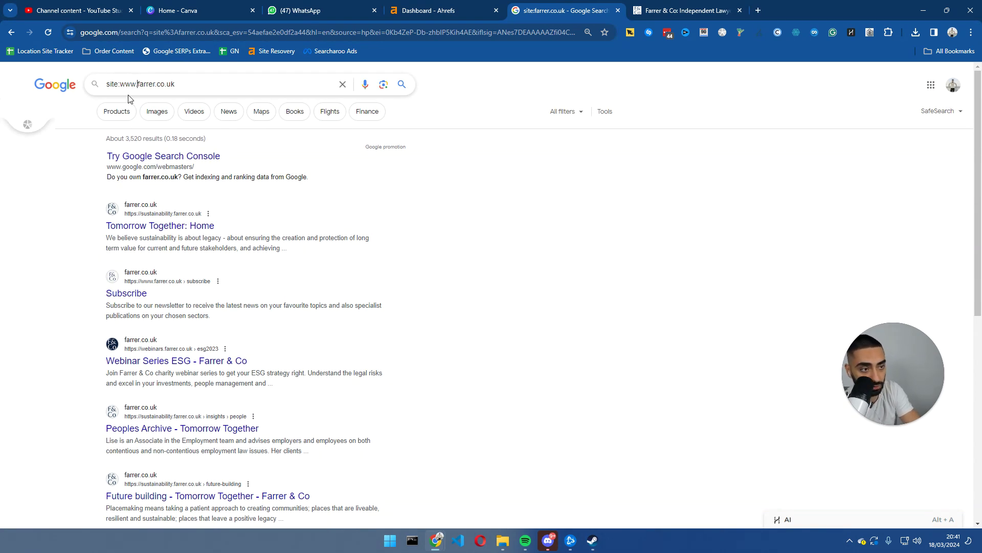
key("Return")
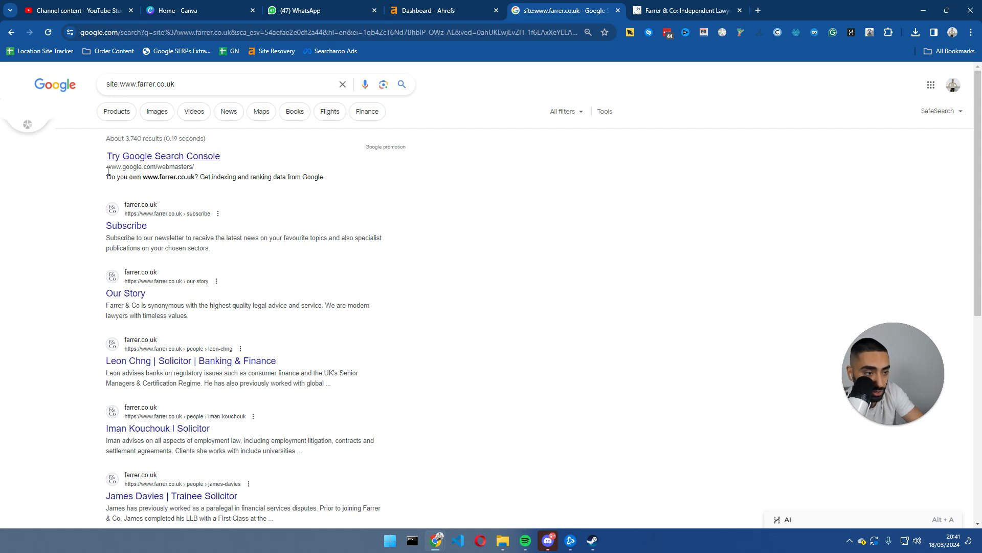
scroll(108, 215, "down", 7)
scroll(108, 215, "down", 2)
scroll(108, 215, "up", 10)
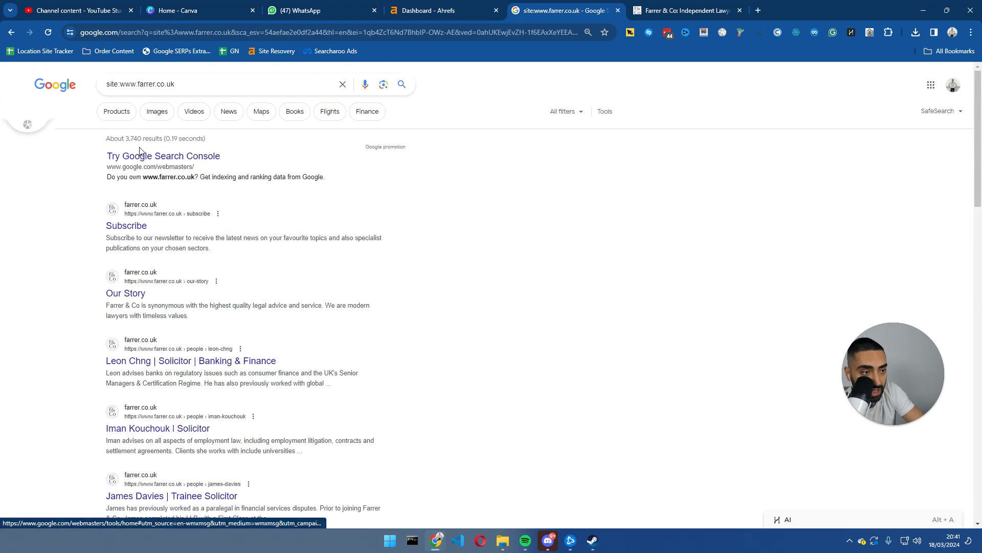
left_click_drag(124, 138, 218, 143)
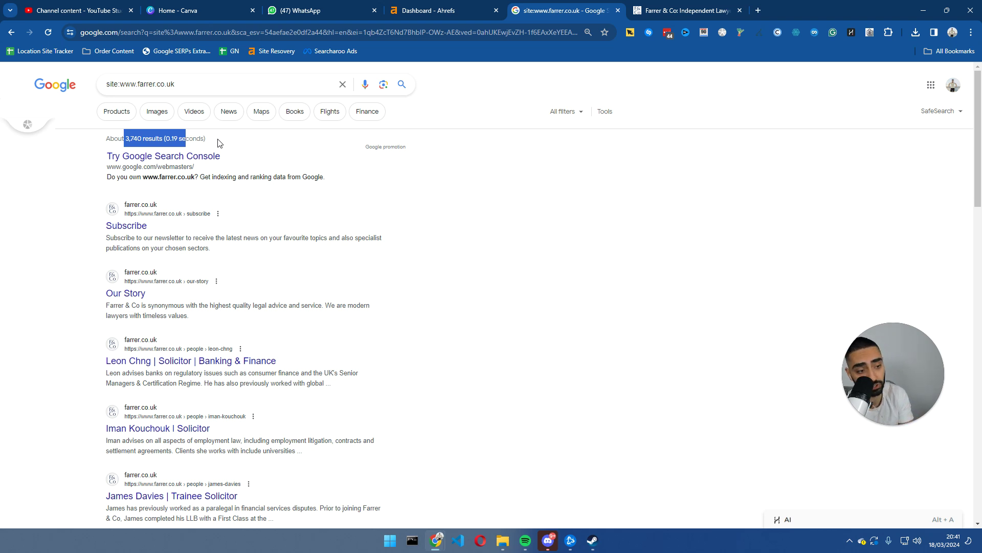
- Preview the Farrer & Co Subscribe result in a new tab, then close it
scroll(153, 277, "down", 4)
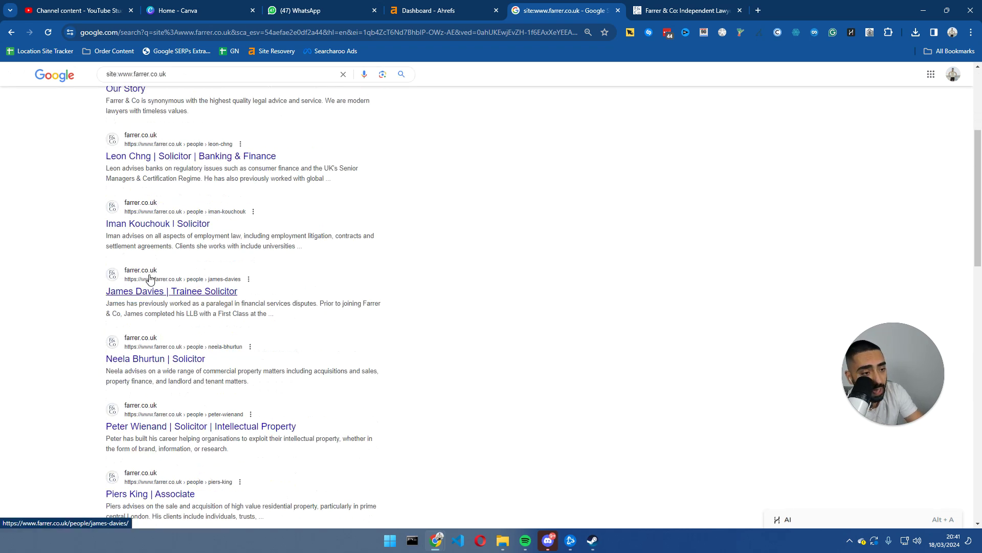
scroll(153, 277, "up", 4)
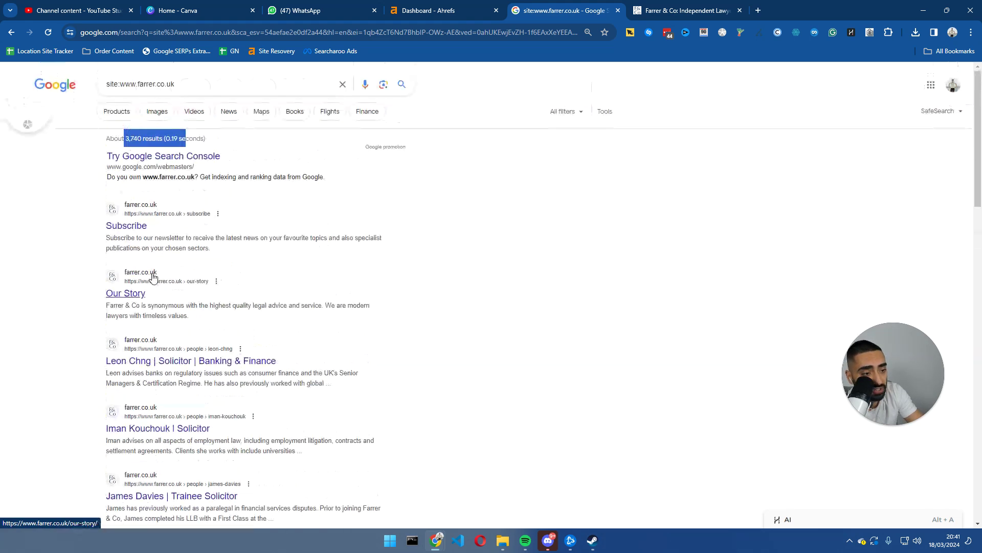
middle_click(127, 228)
left_click_drag(788, 10, 680, 10)
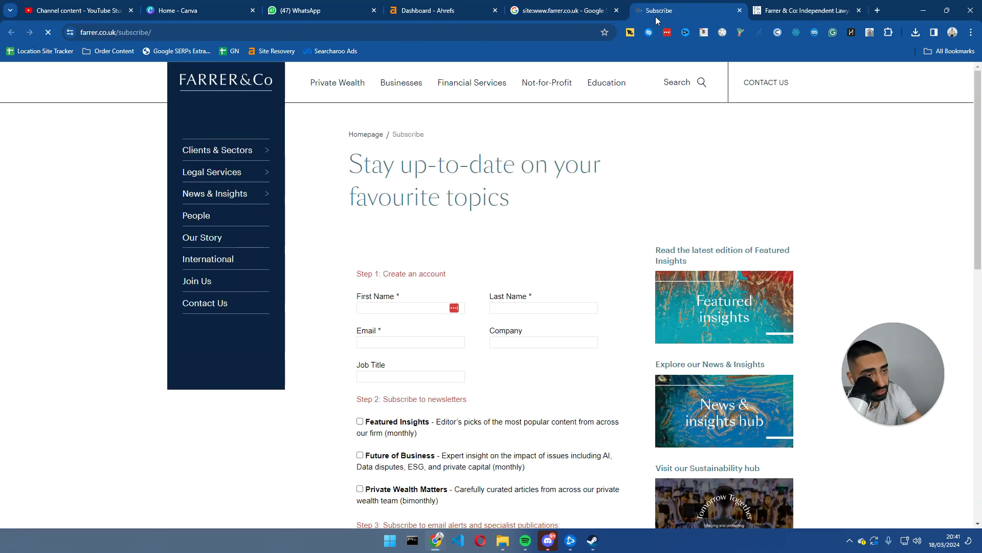
left_click(556, 4)
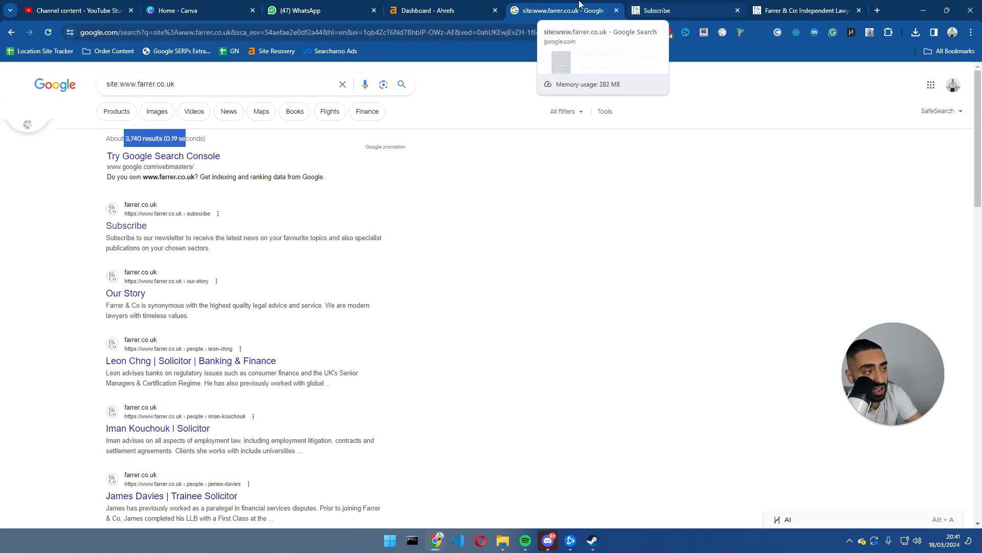
middle_click(674, 14)
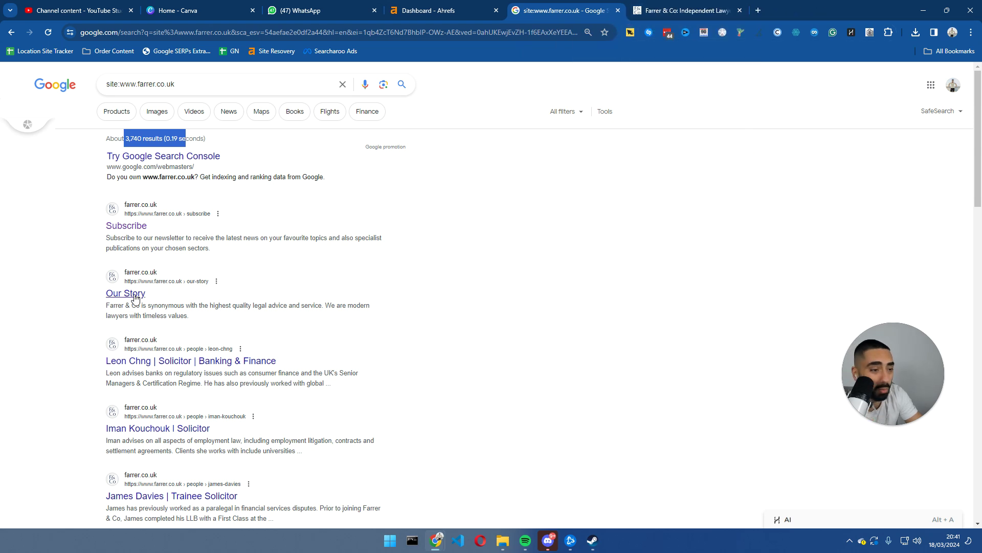
scroll(201, 276, "down", 2)
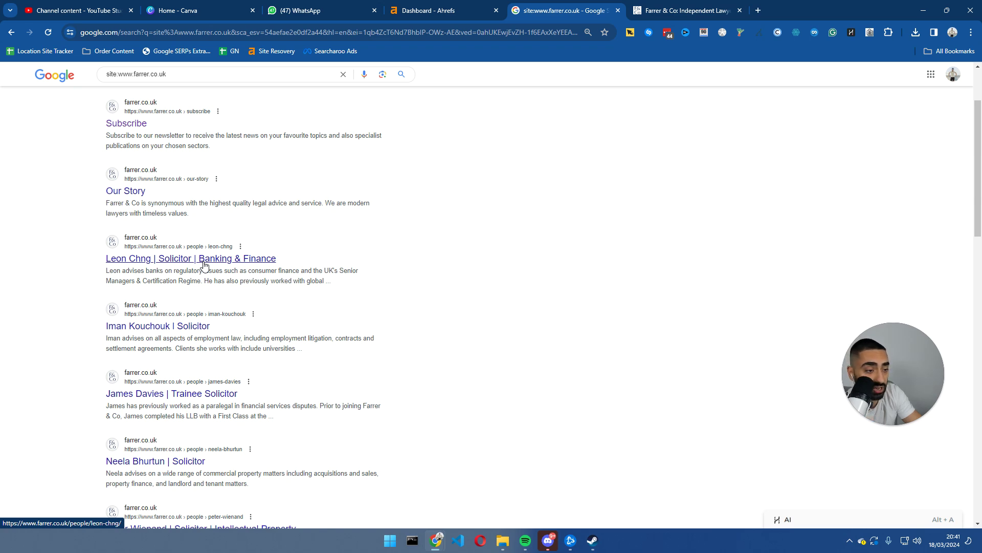
- Open a solicitor's profile page from the results, look it over, and close it
middle_click(205, 264)
left_click_drag(793, 9, 691, 8)
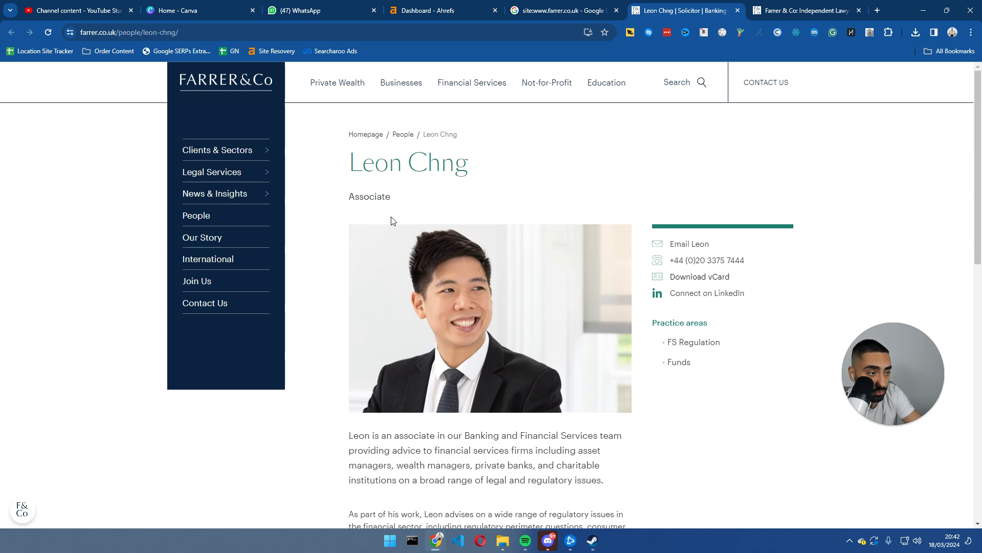
scroll(391, 220, "down", 9)
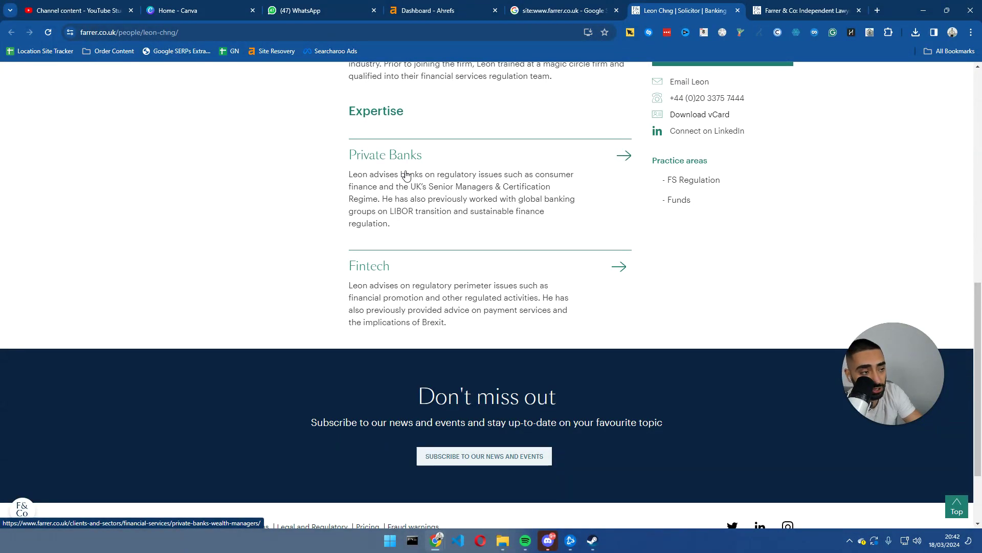
scroll(393, 186, "up", 1)
scroll(389, 187, "up", 4)
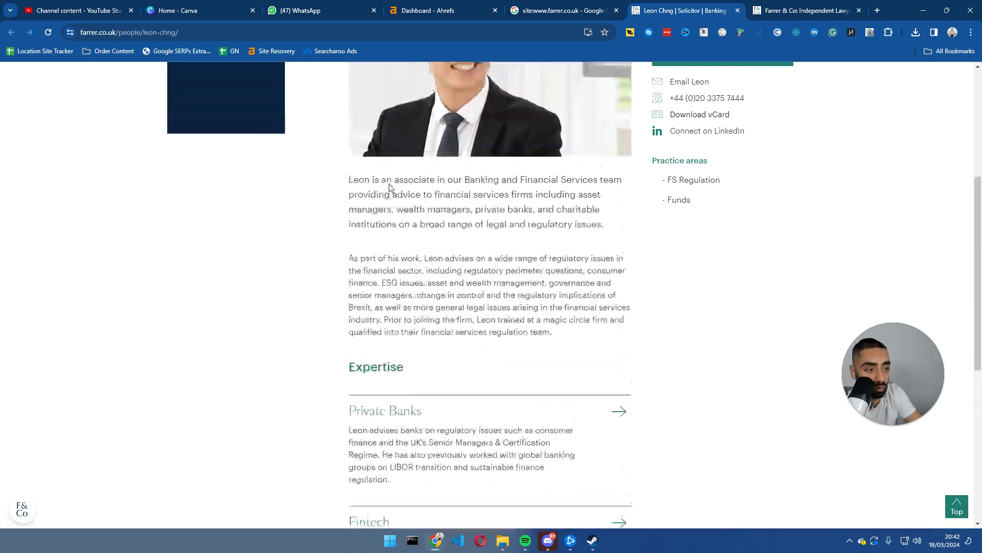
scroll(389, 188, "up", 3)
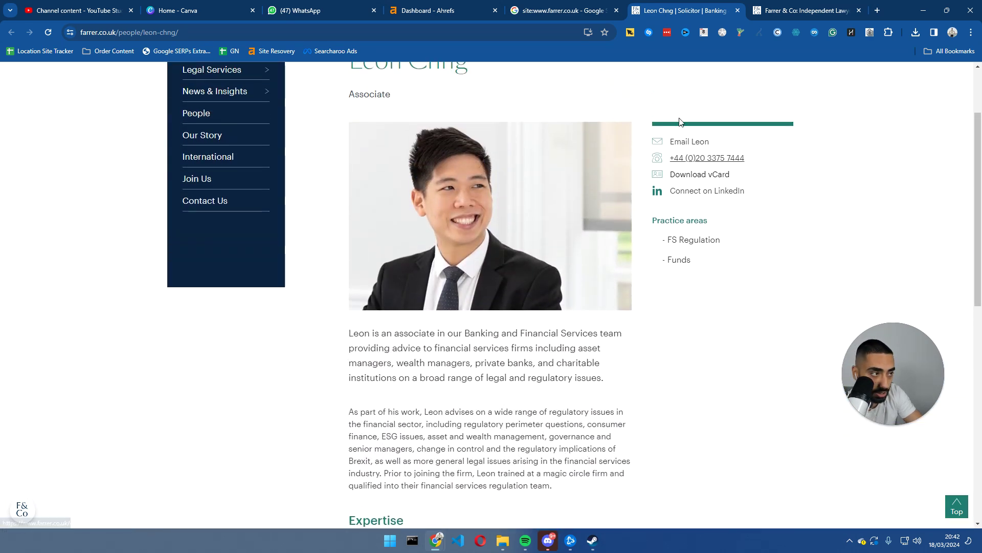
left_click(737, 11)
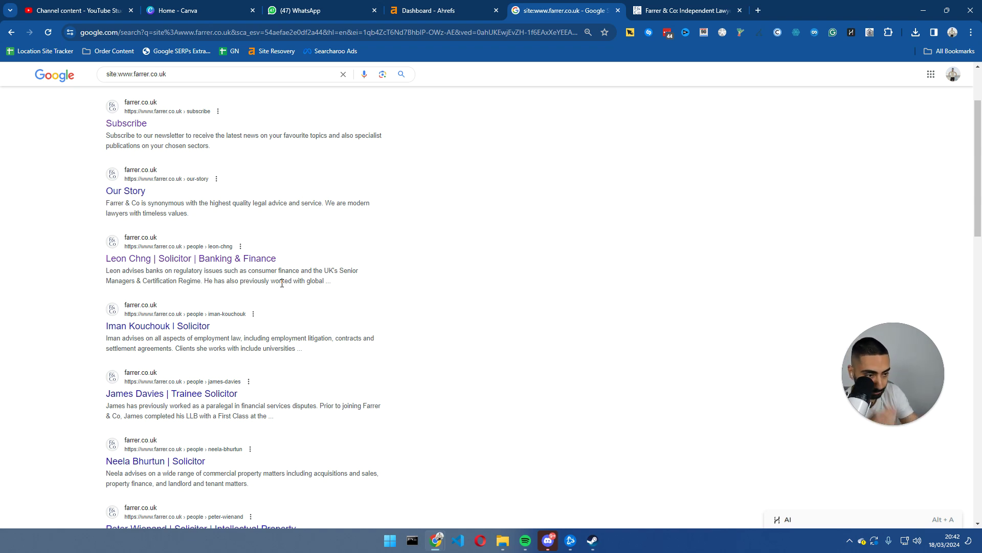
scroll(282, 283, "down", 2)
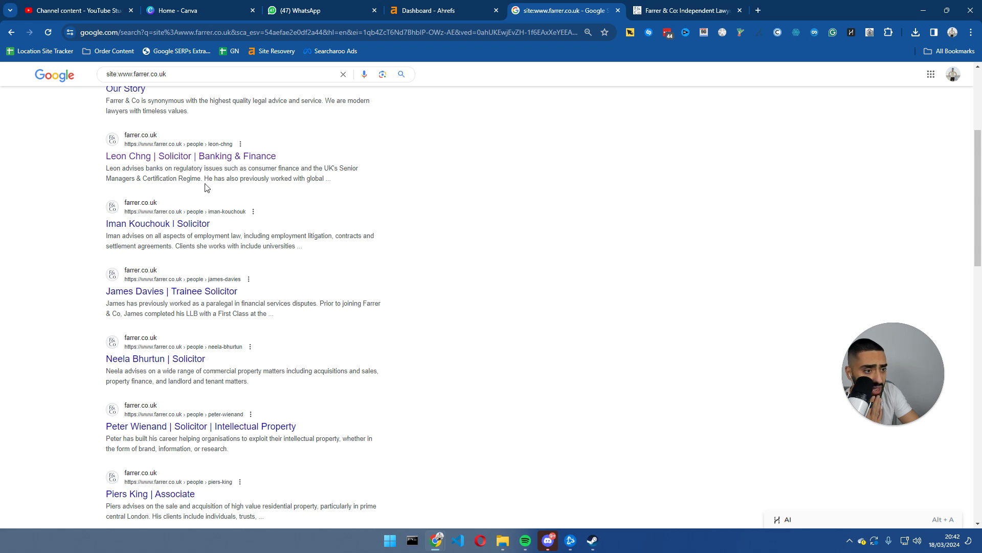
scroll(152, 283, "down", 5)
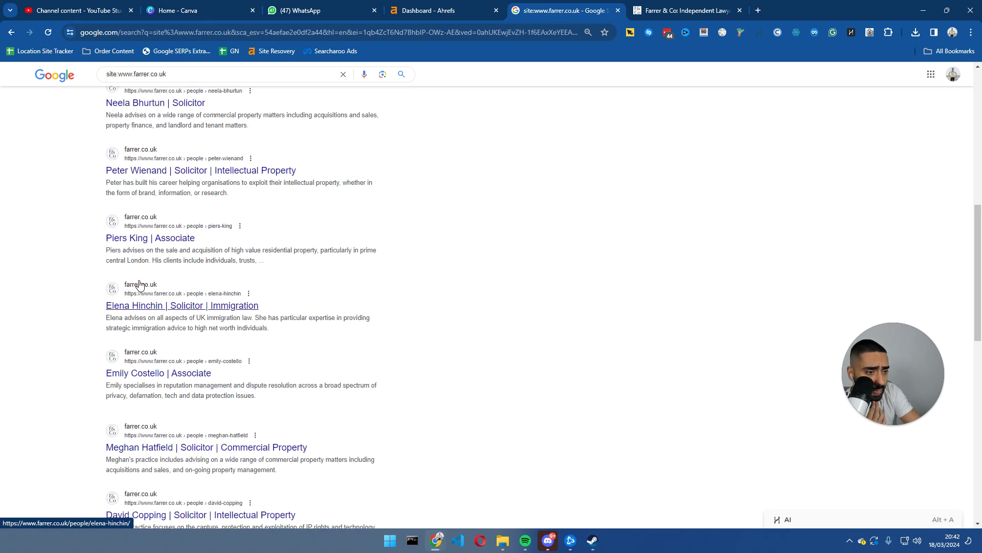
scroll(137, 282, "down", 1)
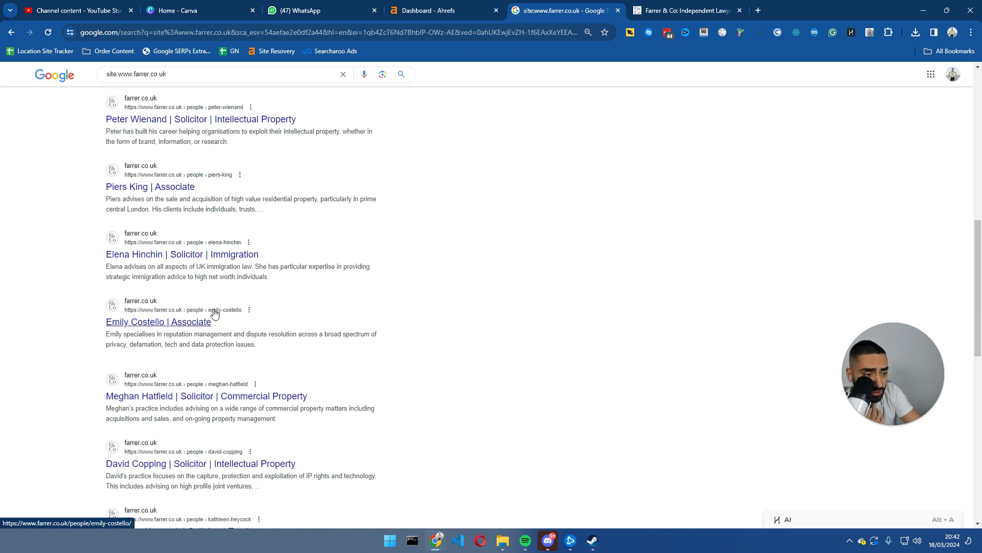
scroll(212, 315, "down", 2)
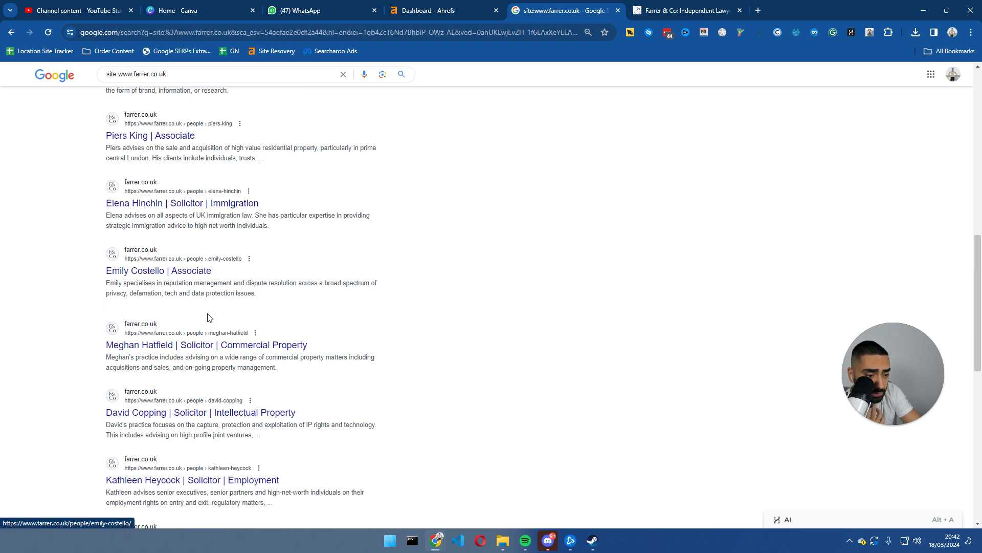
scroll(196, 445, "down", 3)
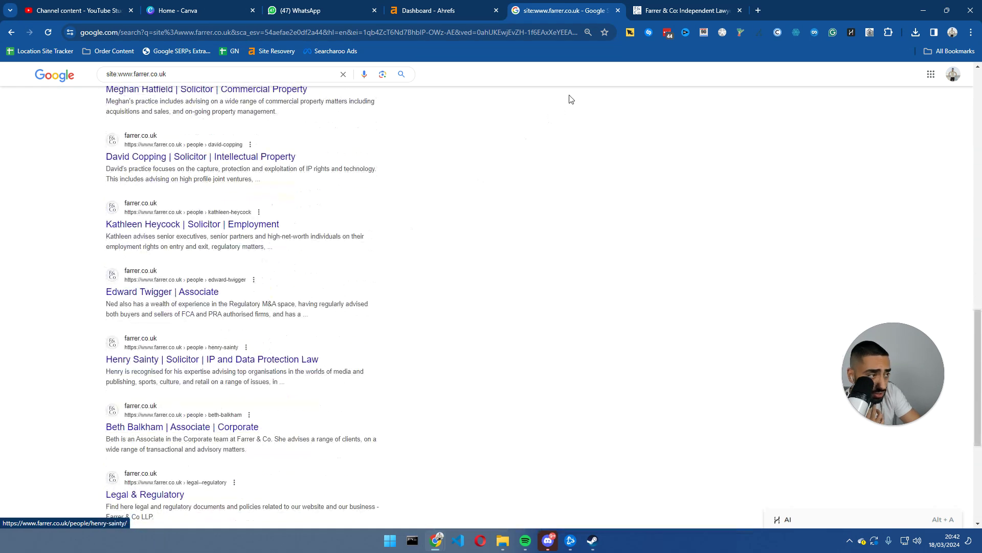
- On farrer.co.uk, go to Clients & Sectors › Art & Cultural Property
left_click(674, 7)
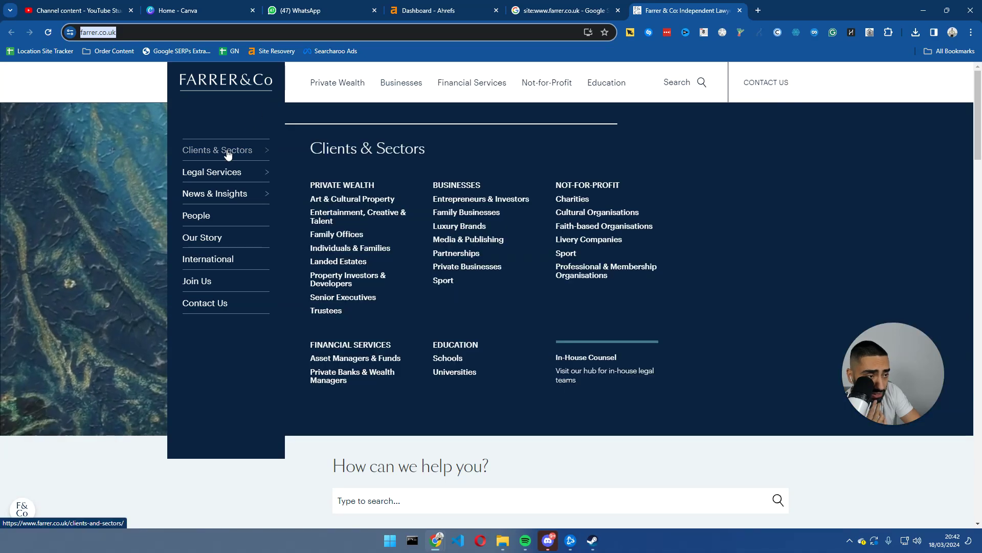
mouse_move(292, 167)
left_click(312, 152)
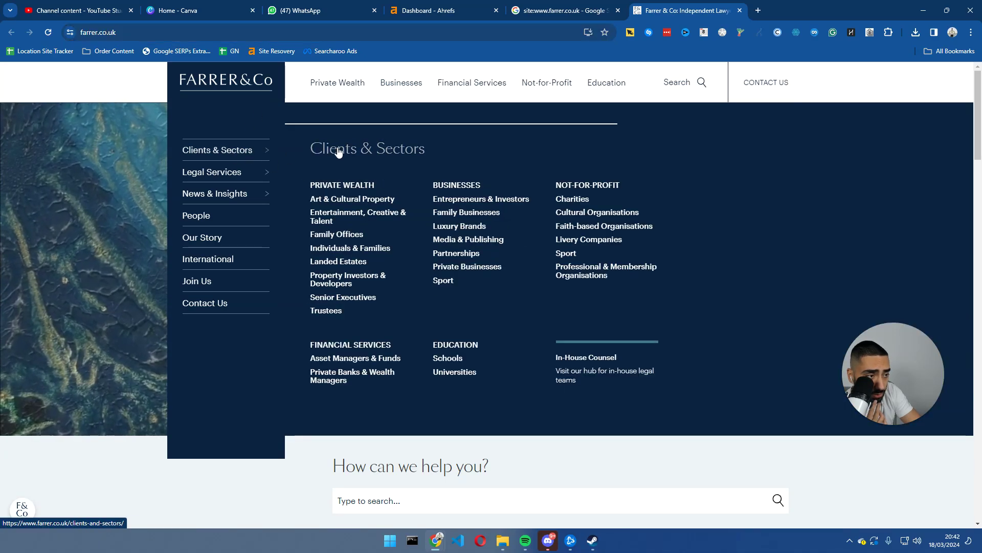
mouse_move(236, 162)
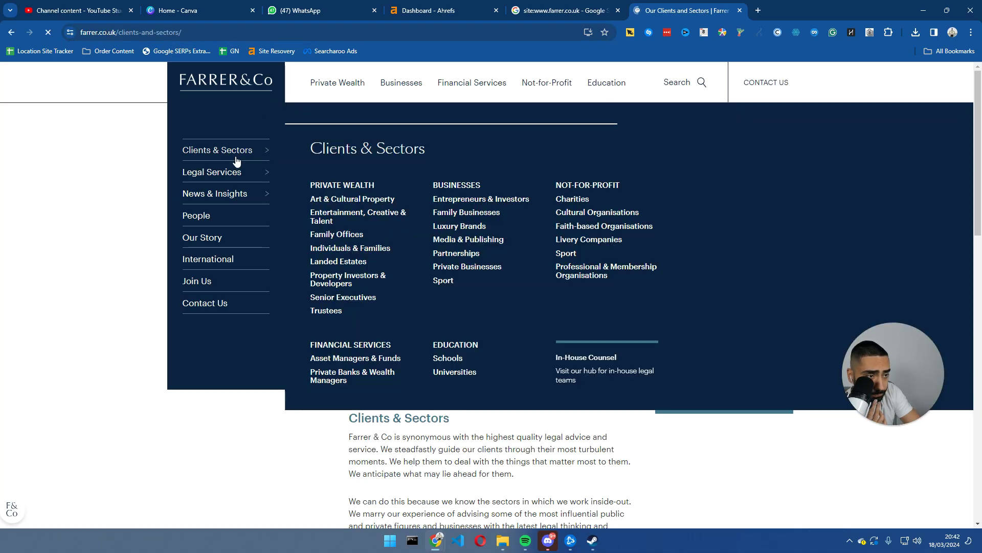
left_click(351, 200)
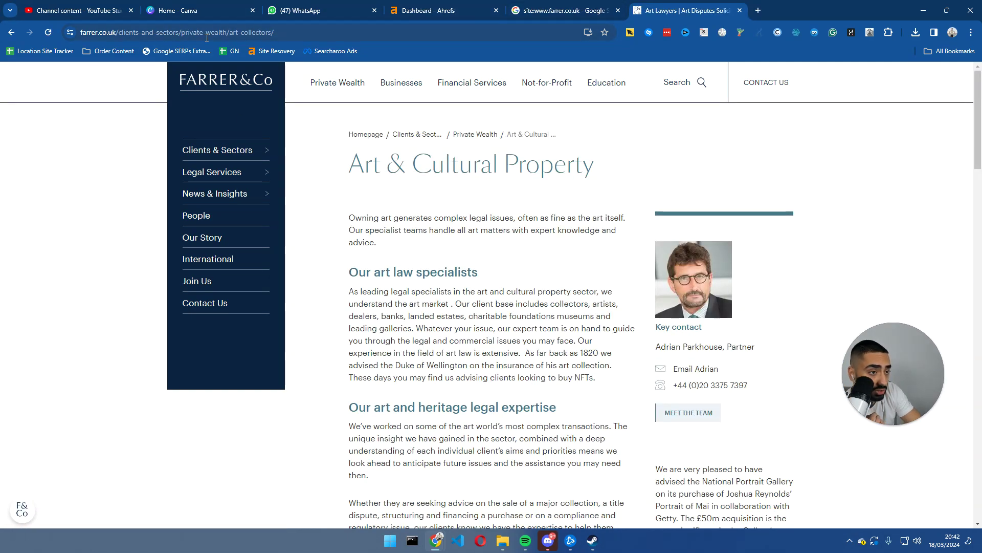
left_click(549, 10)
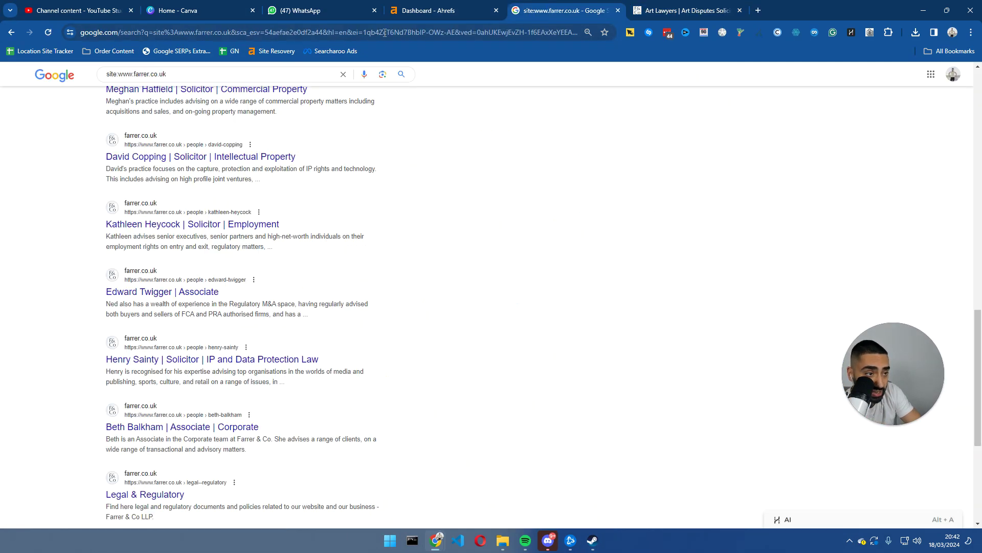
left_click(694, 10)
- Copy the clients-and-sectors/ path and paste it into the Google site query
left_click_drag(181, 33, 119, 32)
key("ctrl+c")
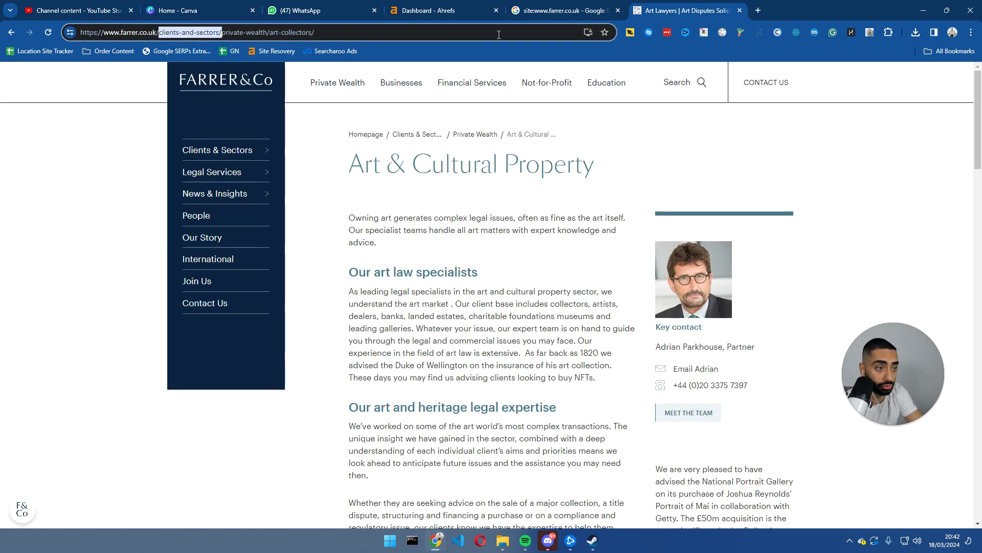
left_click(568, 7)
left_click(187, 75)
key("ctrl+v")
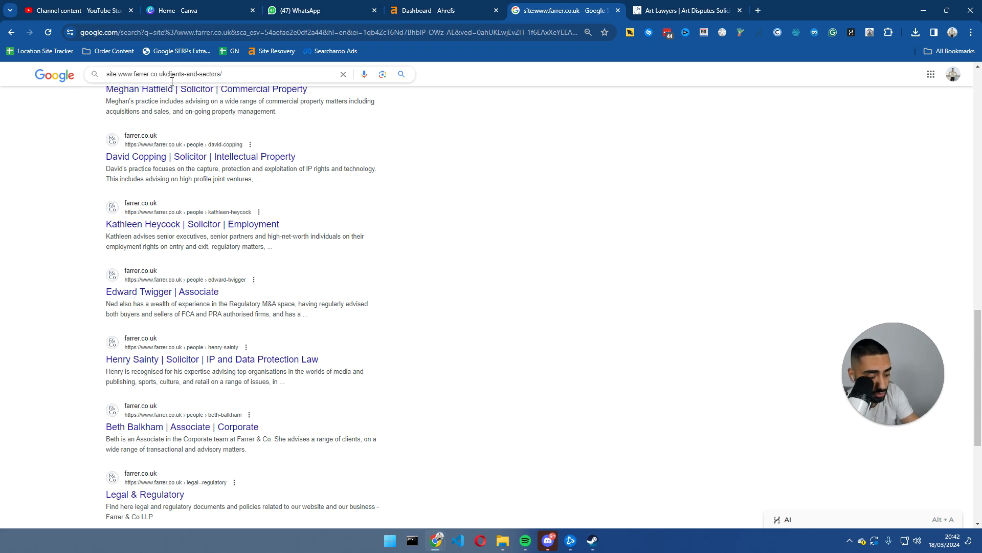
left_click(167, 76)
type("/")
key("Return")
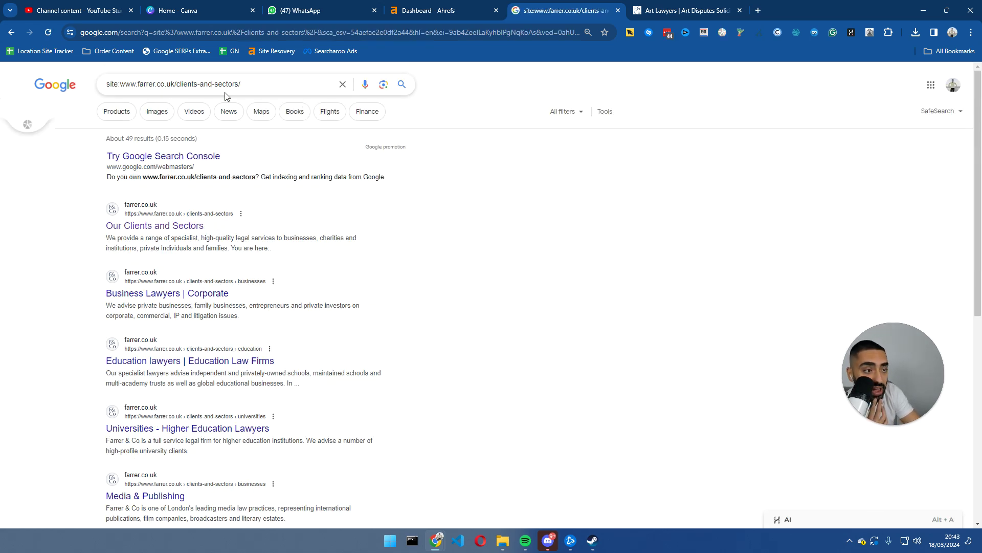
- Compare the Art & Cultural Property page with the results, selecting its domain in the address bar
left_click(633, 7)
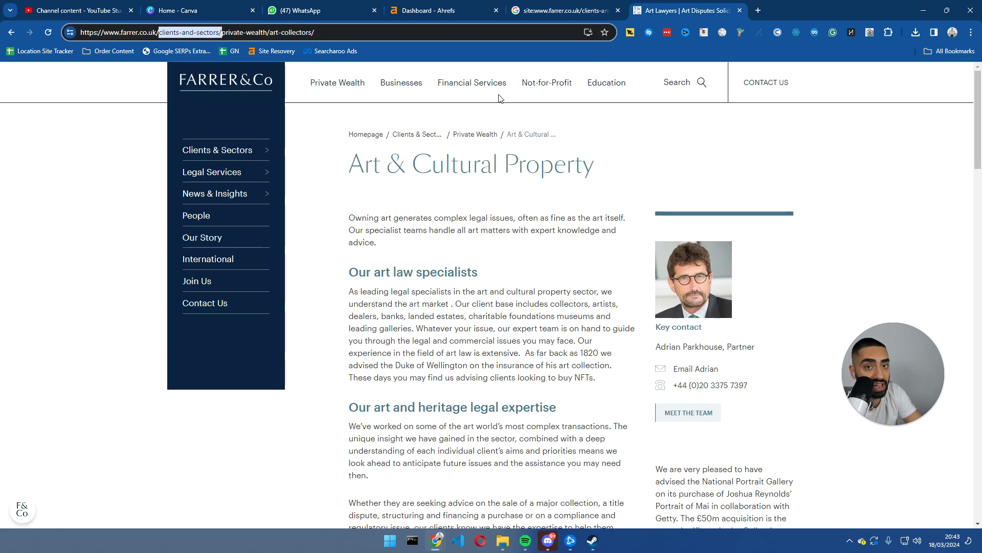
left_click_drag(354, 166, 602, 170)
left_click(565, 11)
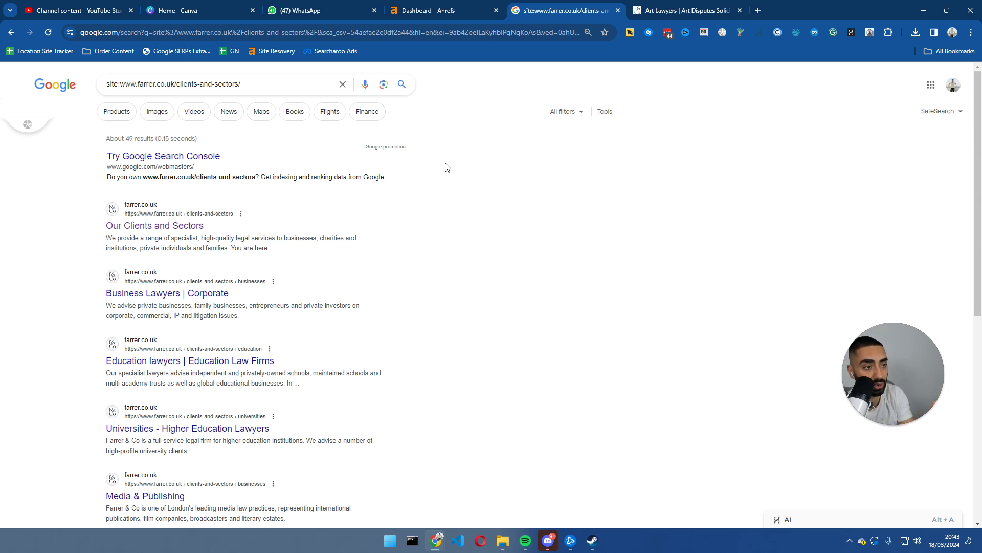
left_click(685, 10)
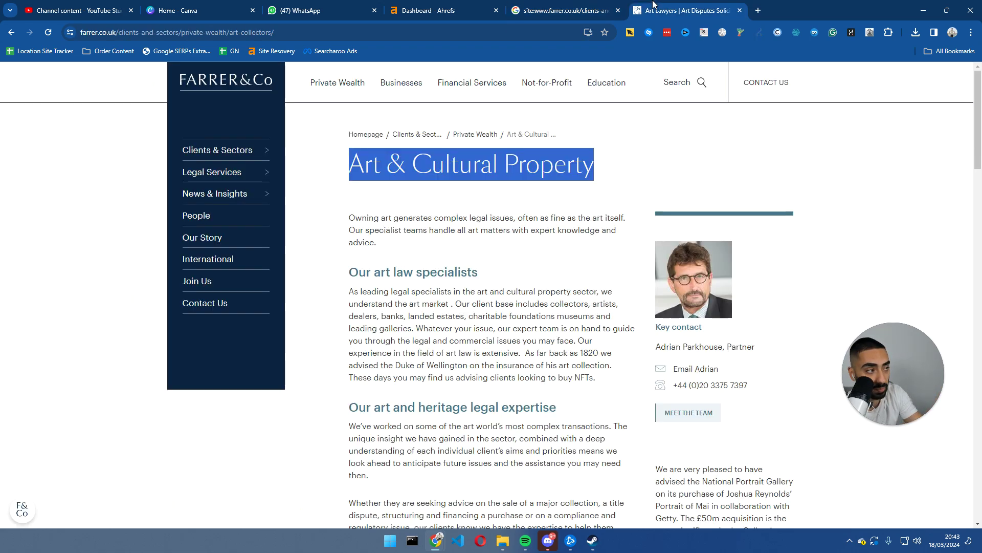
left_click_drag(119, 33, 72, 30)
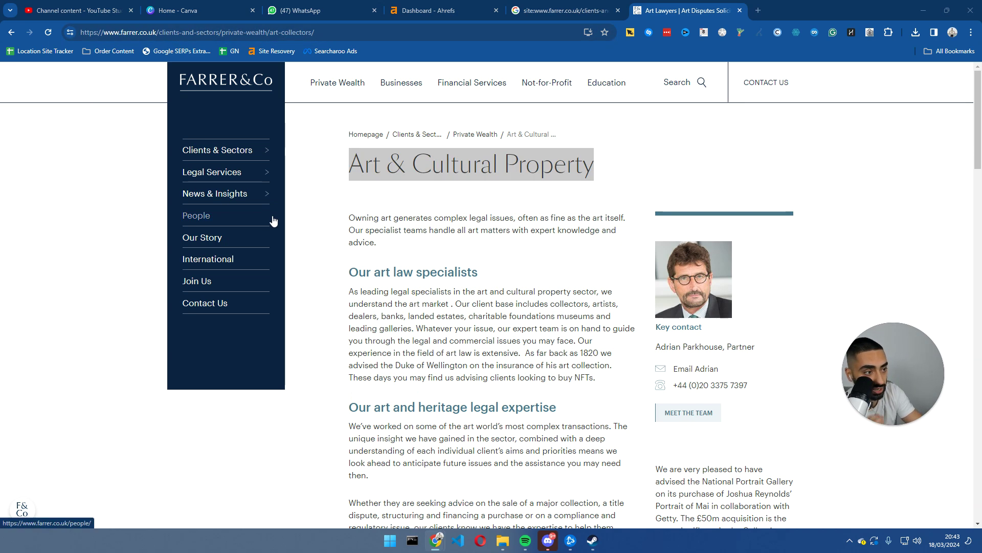
- Open an employment solicitor's profile from the farrer.co.uk results, review the name, then close it
left_click(576, 5)
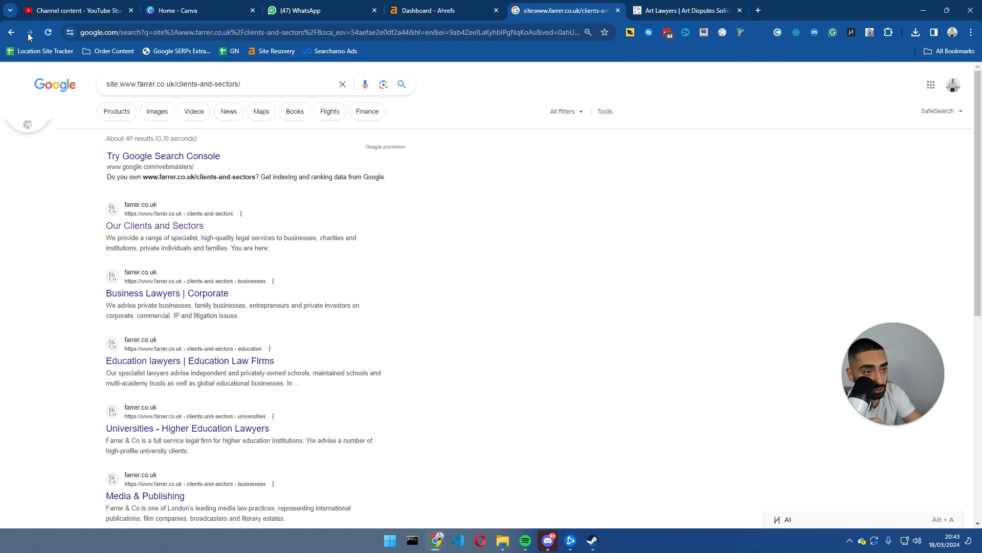
left_click(12, 32)
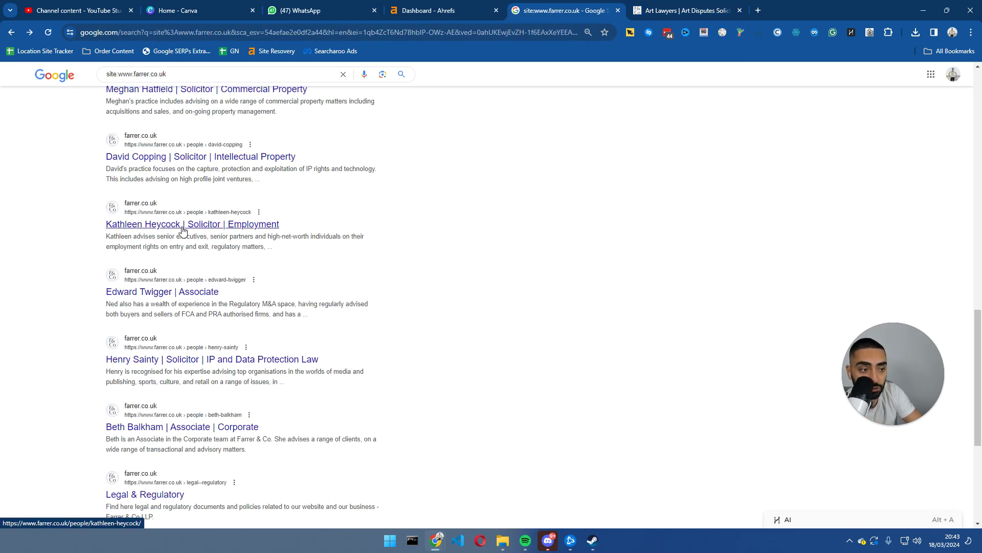
middle_click(129, 225)
left_click_drag(798, 11, 680, 11)
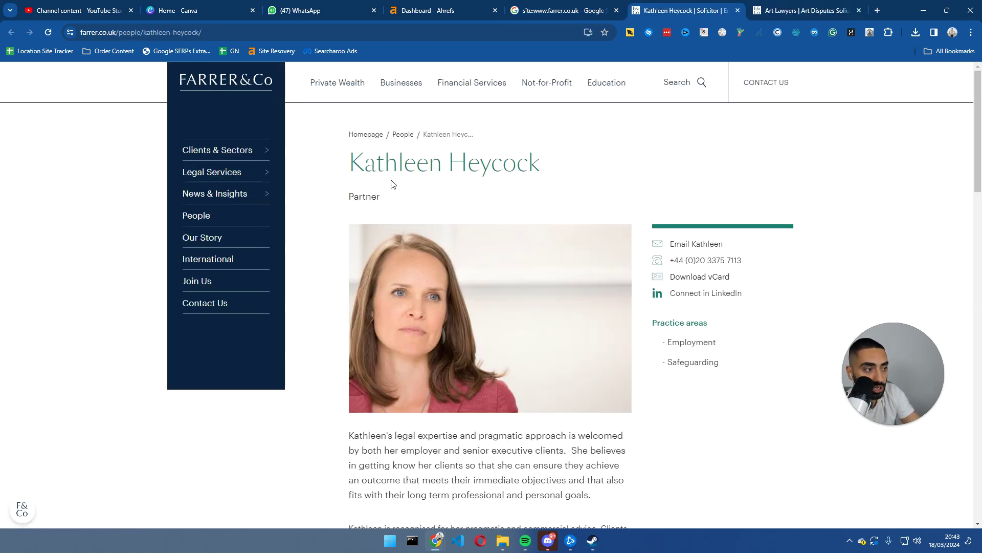
left_click_drag(349, 169, 385, 169)
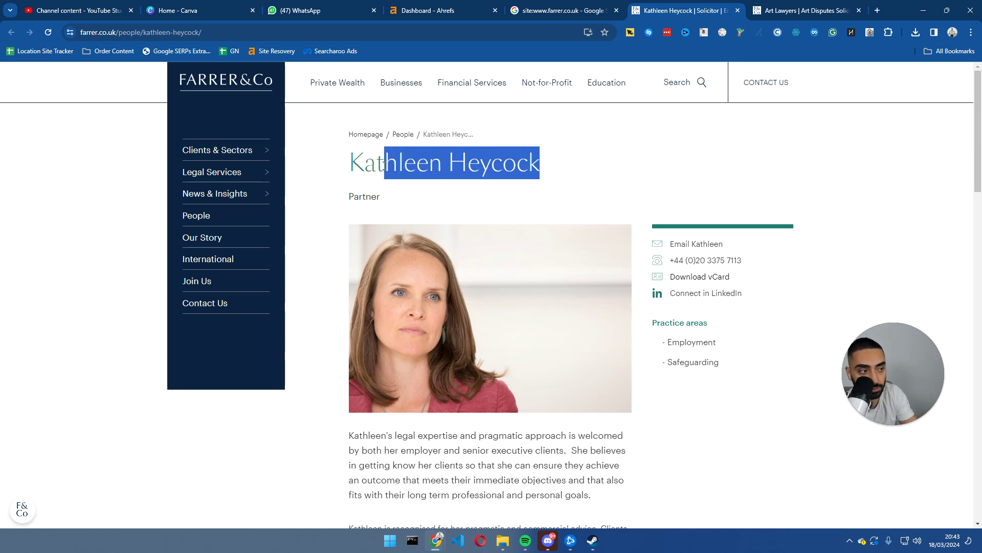
key("ctrl+w")
key("ctrl+Tab")
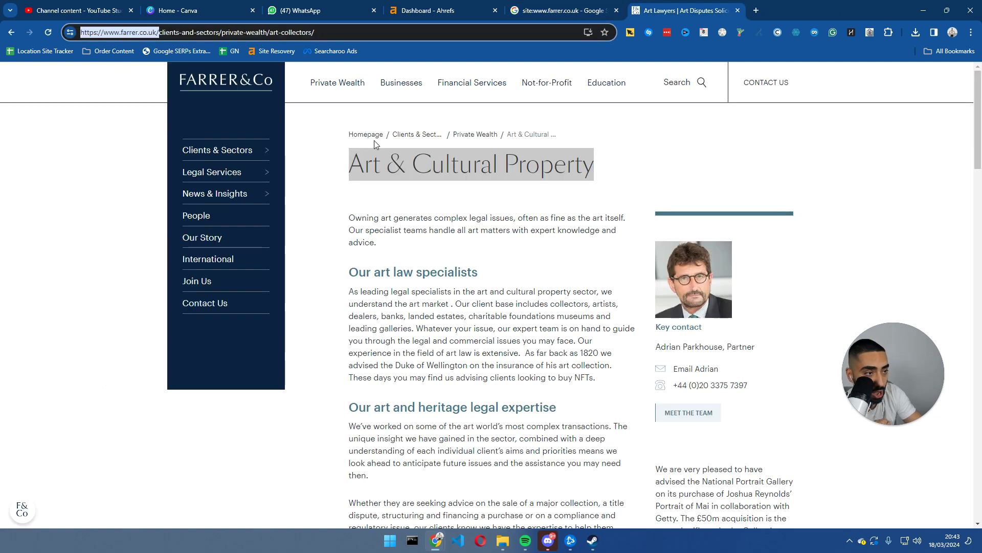
left_click(563, 11)
scroll(420, 204, "up", 7)
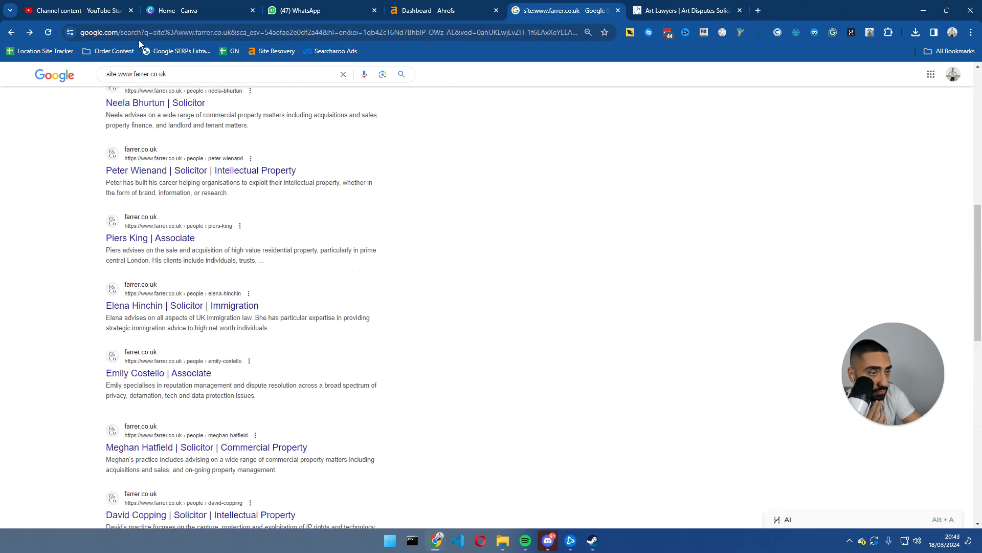
key("alt+Right")
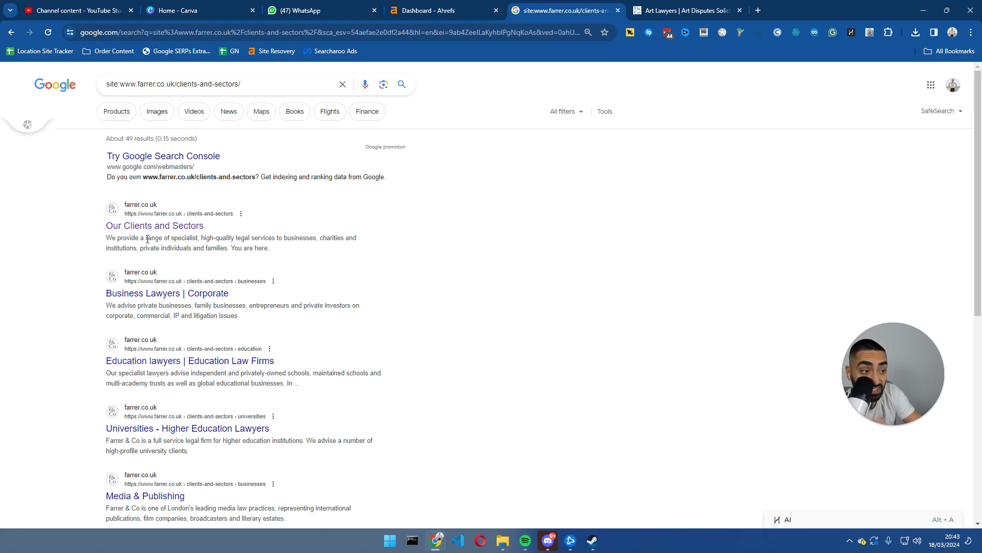
scroll(156, 258, "down", 1)
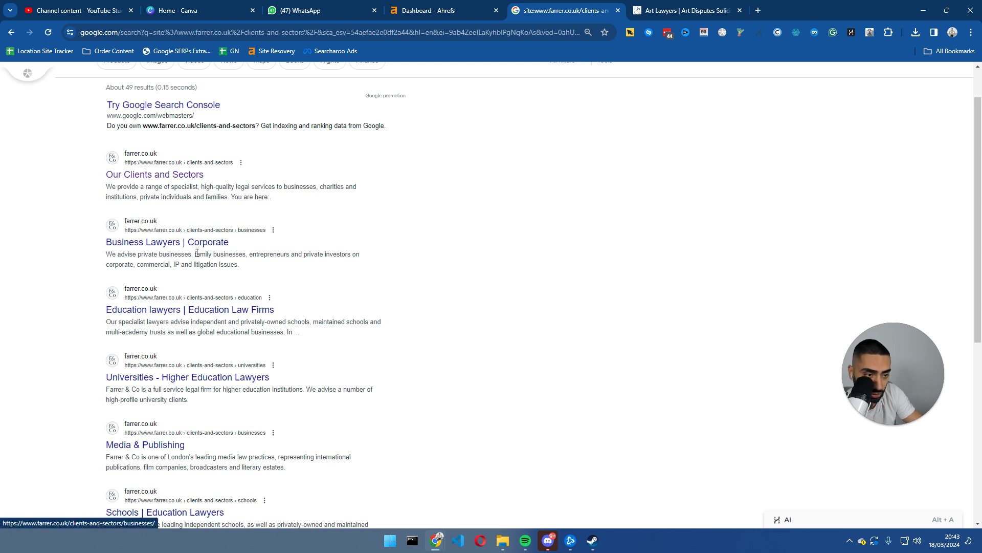
scroll(149, 292, "down", 2)
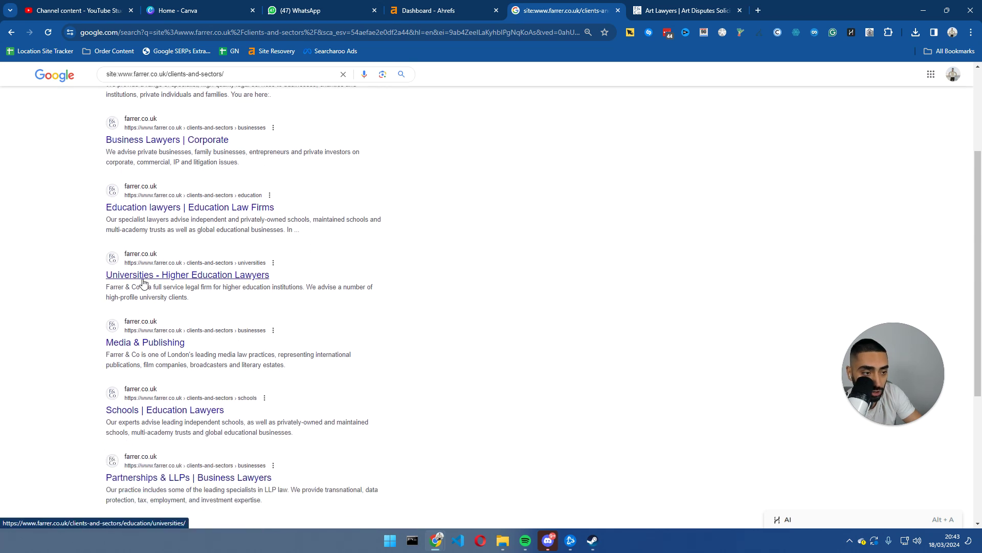
scroll(143, 282, "down", 2)
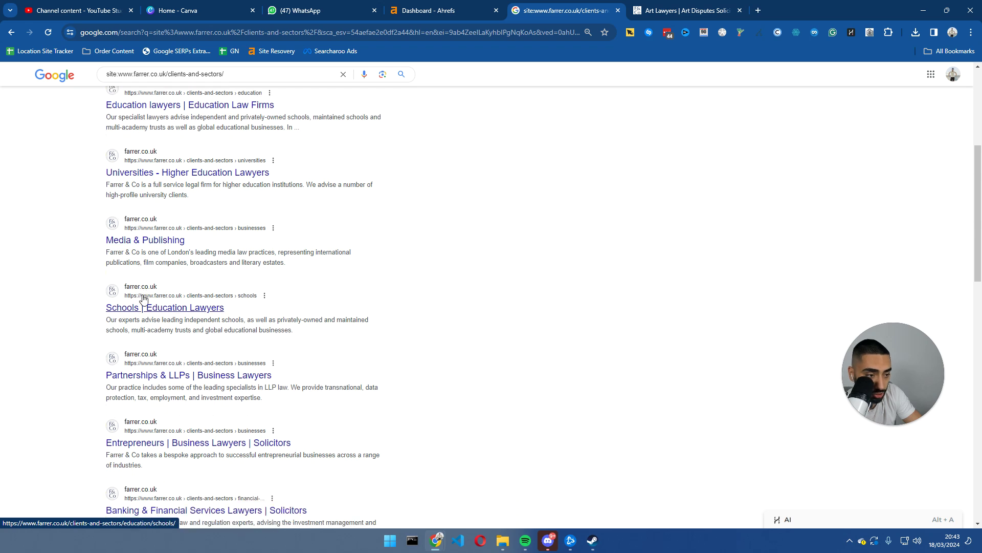
scroll(143, 297, "down", 2)
scroll(142, 282, "down", 2)
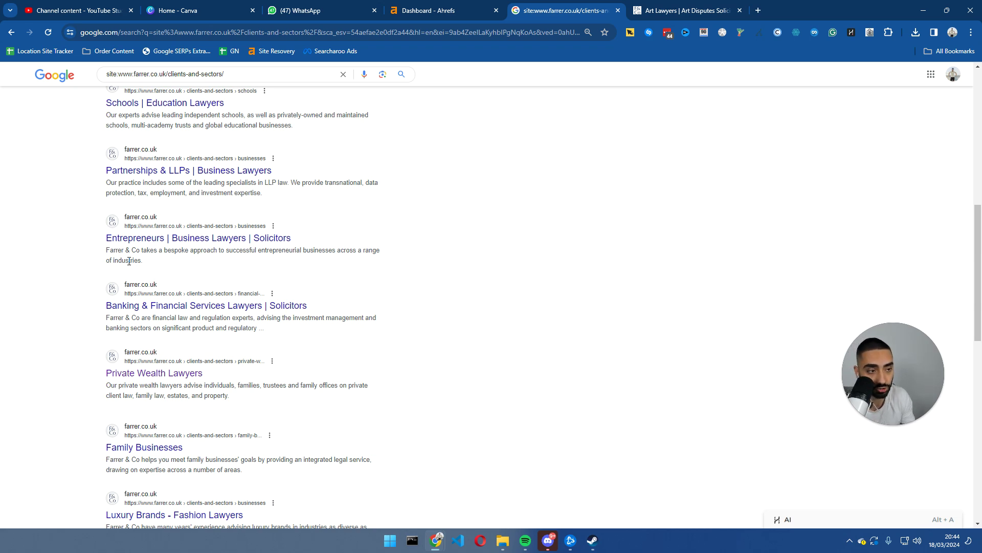
scroll(128, 261, "up", 7)
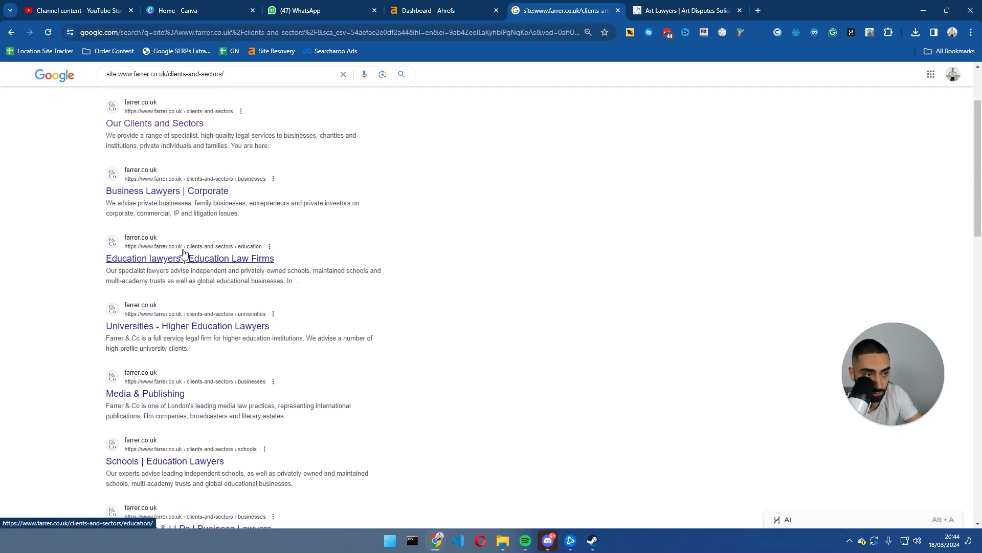
scroll(183, 251, "up", 1)
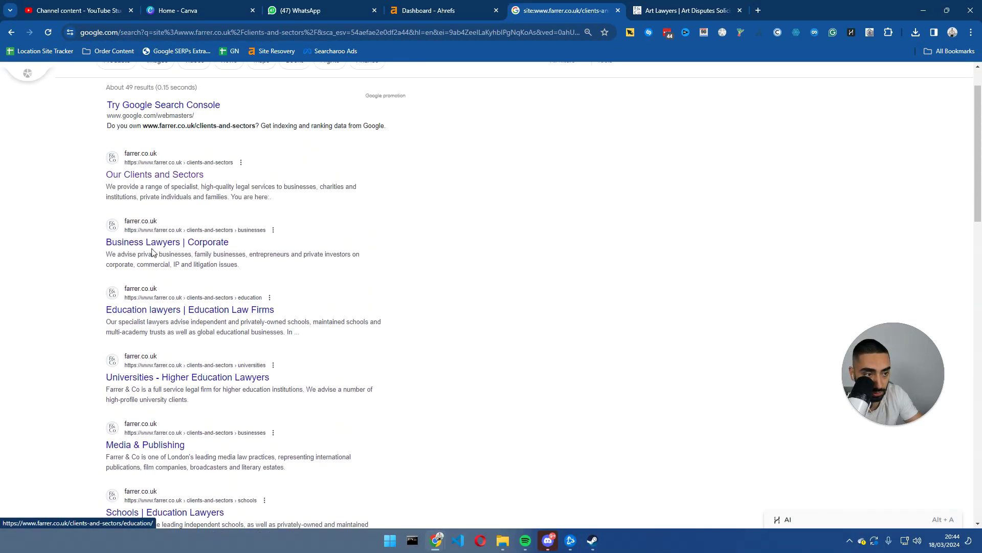
- Open the Business Lawyers | Corporate result in a new tab and skim the page
middle_click(114, 250)
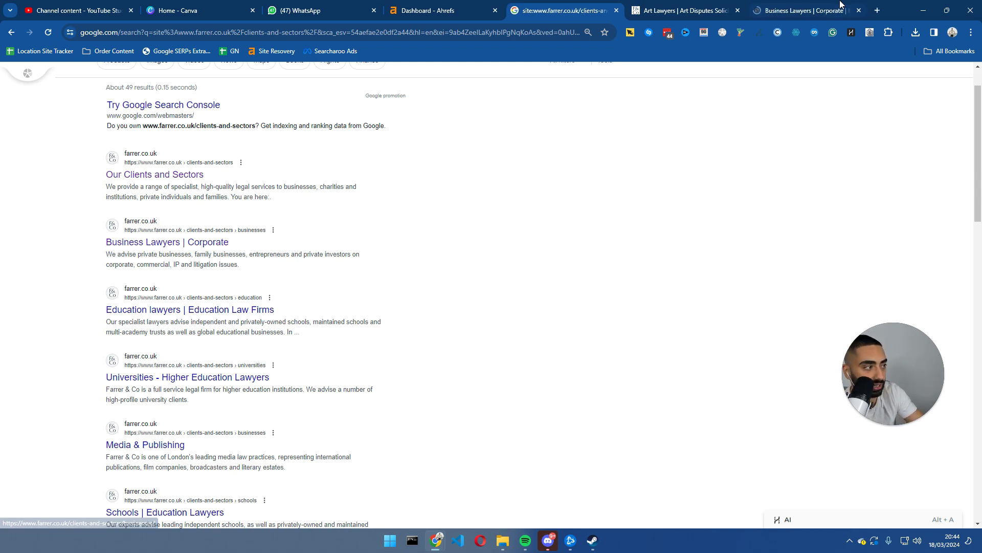
left_click(675, 10)
scroll(327, 295, "down", 15)
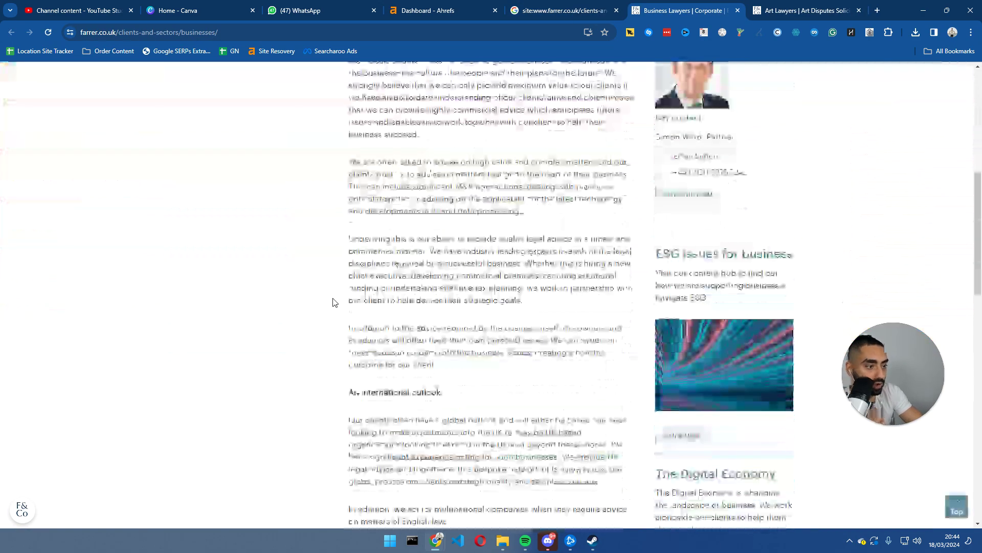
scroll(317, 279, "down", 5)
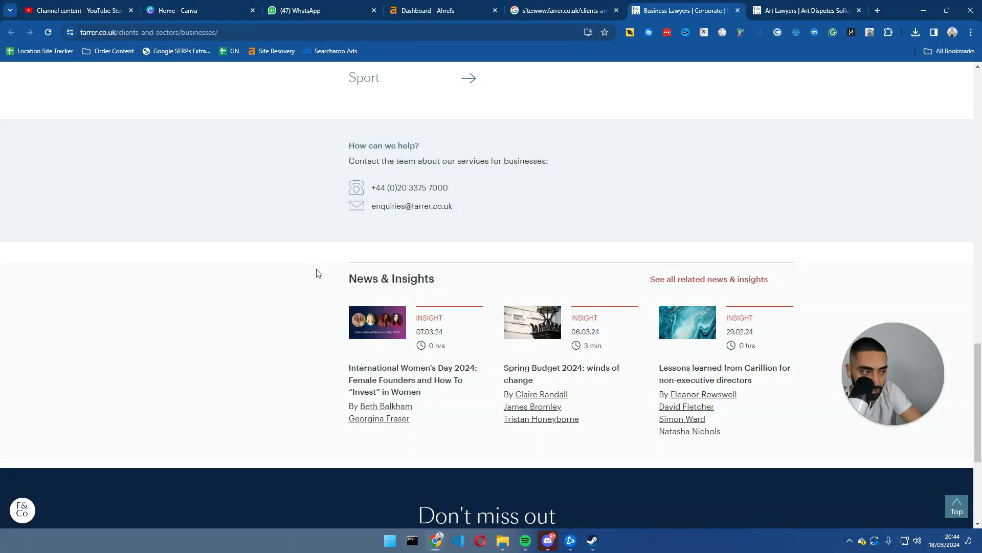
scroll(472, 211, "up", 5)
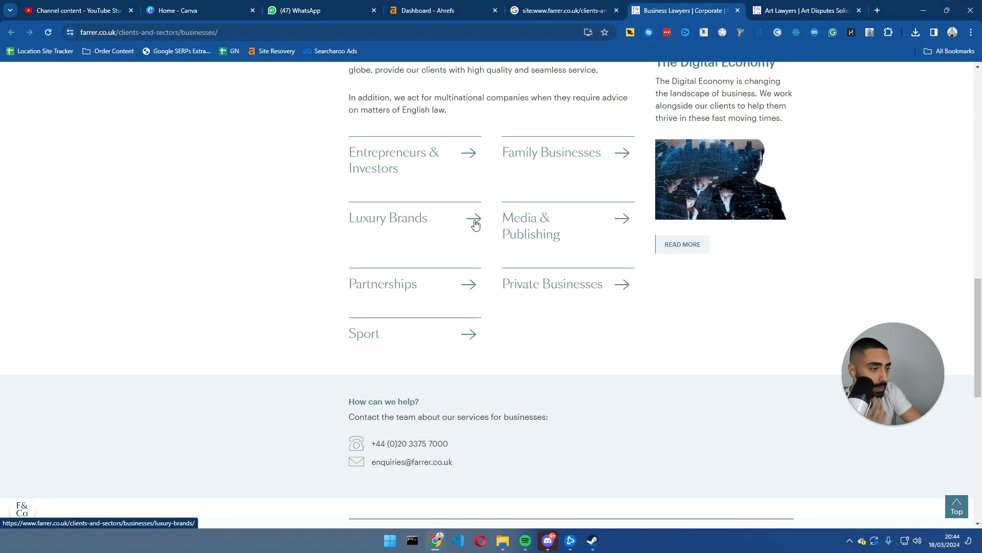
left_click(562, 11)
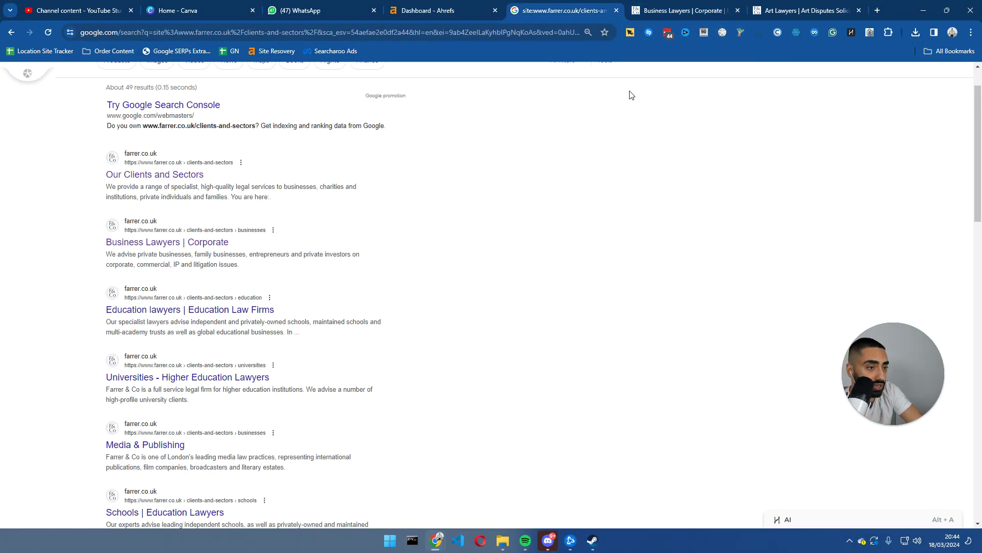
left_click(10, 32)
scroll(237, 195, "up", 3)
scroll(237, 194, "up", 6)
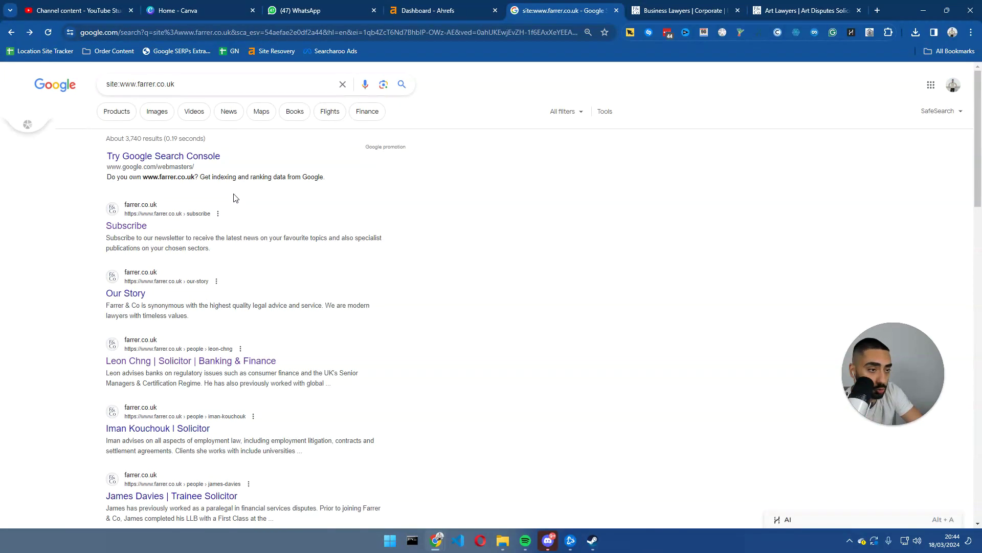
left_click_drag(124, 138, 159, 139)
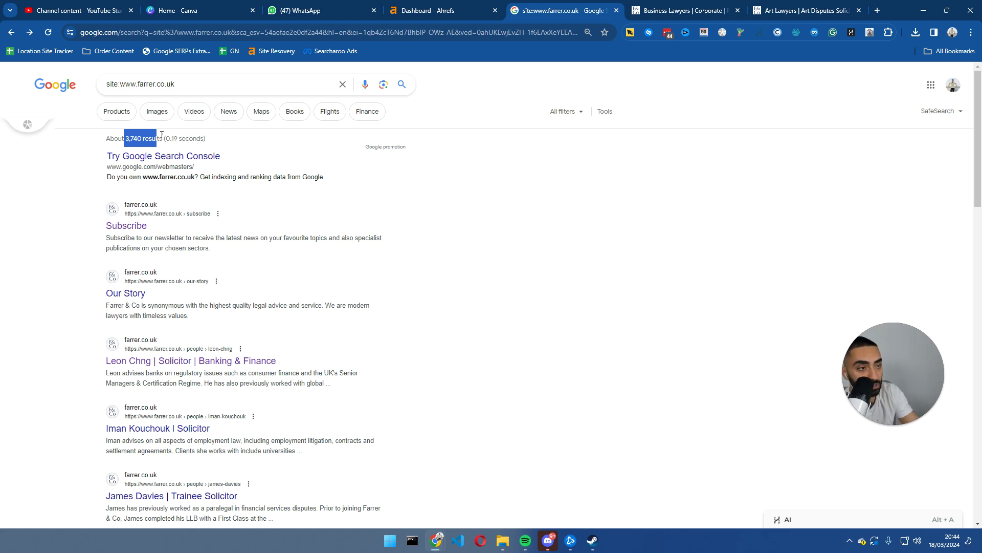
middle_click(63, 89)
- Search Google for 'lawyers in london' and scroll down the results
left_click(652, 6)
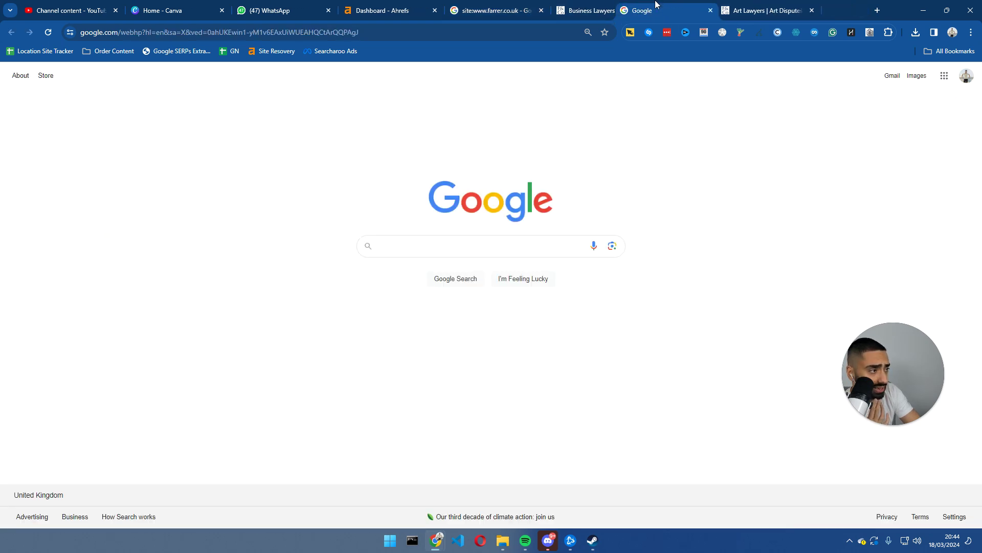
left_click_drag(653, 4, 589, 11)
type("lawyer")
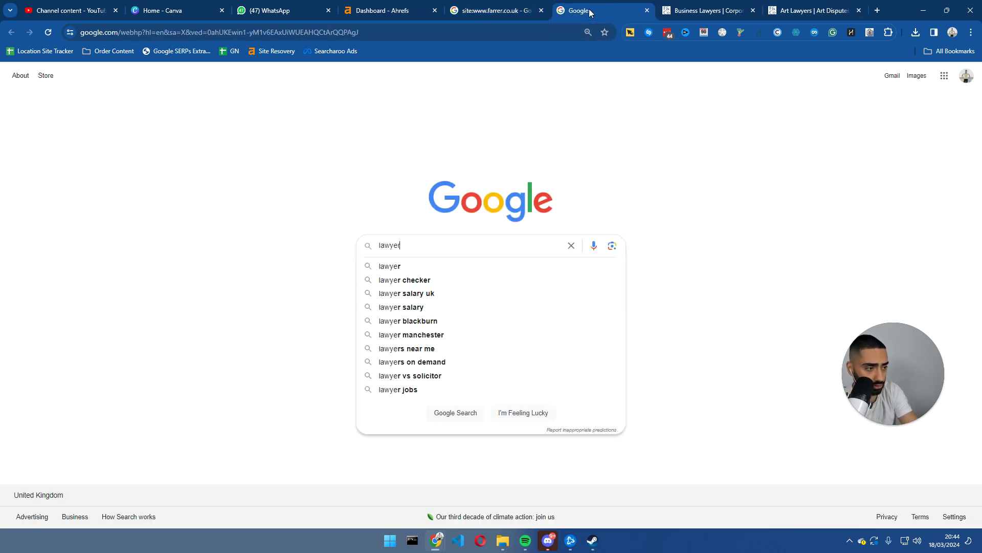
type("s in london")
key("Return")
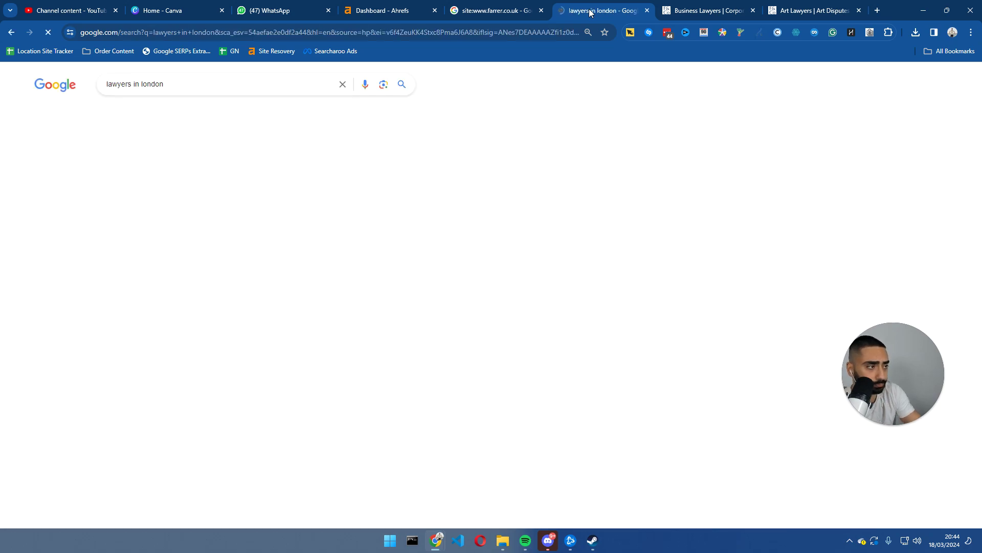
scroll(480, 195, "down", 6)
scroll(480, 194, "down", 12)
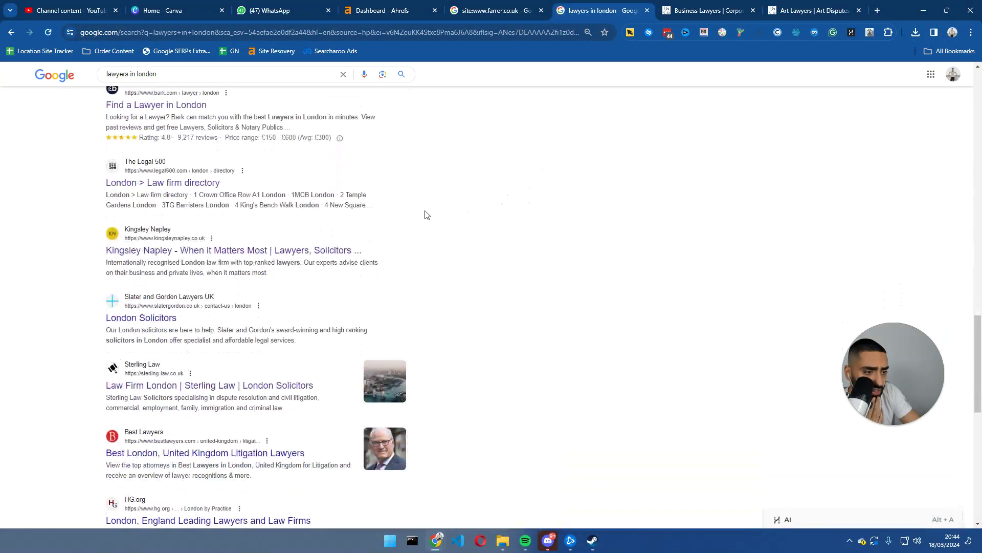
- Open the Kingsley Napley website, select its address, and return to the results
left_click(175, 253)
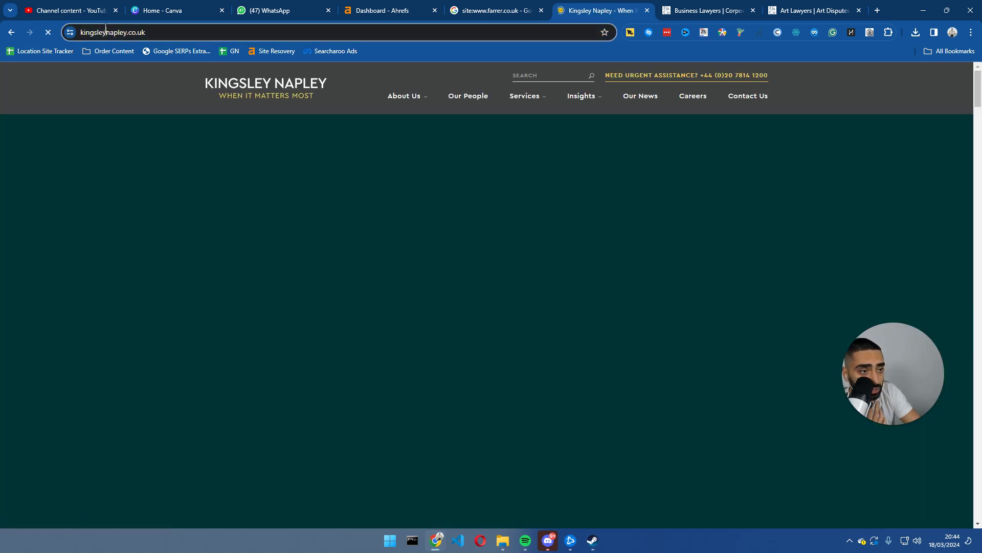
left_click(76, 34)
left_click(11, 32)
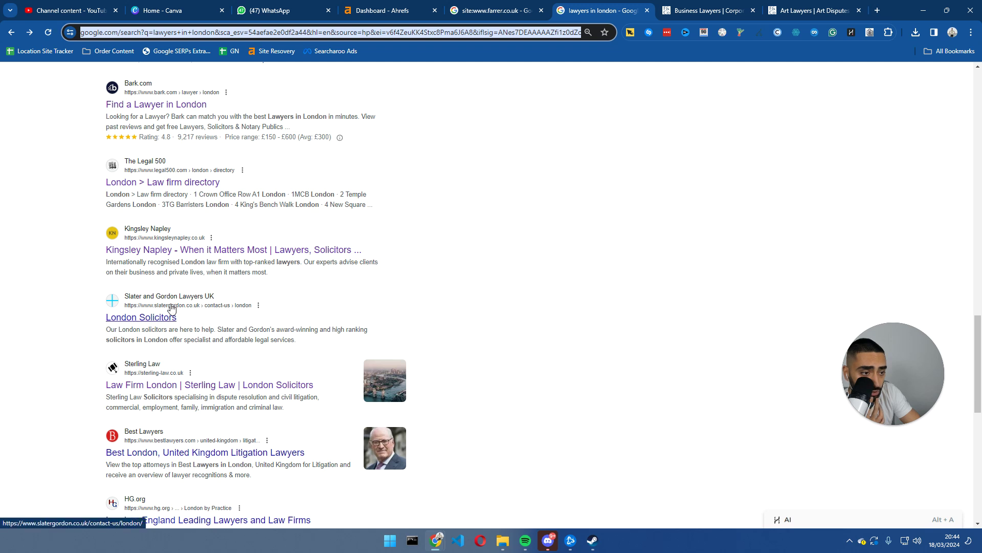
scroll(186, 259, "up", 1)
scroll(186, 259, "up", 1)
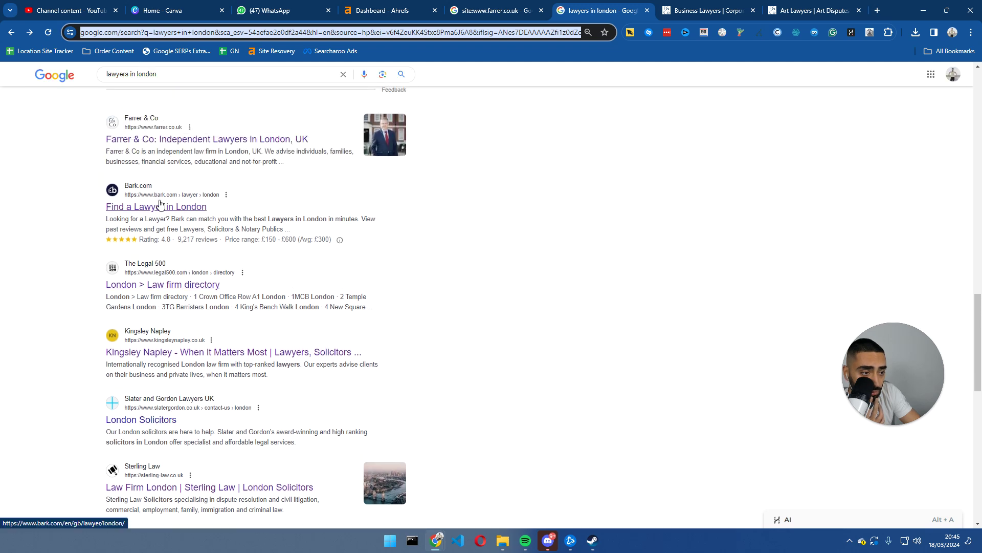
left_click(169, 361)
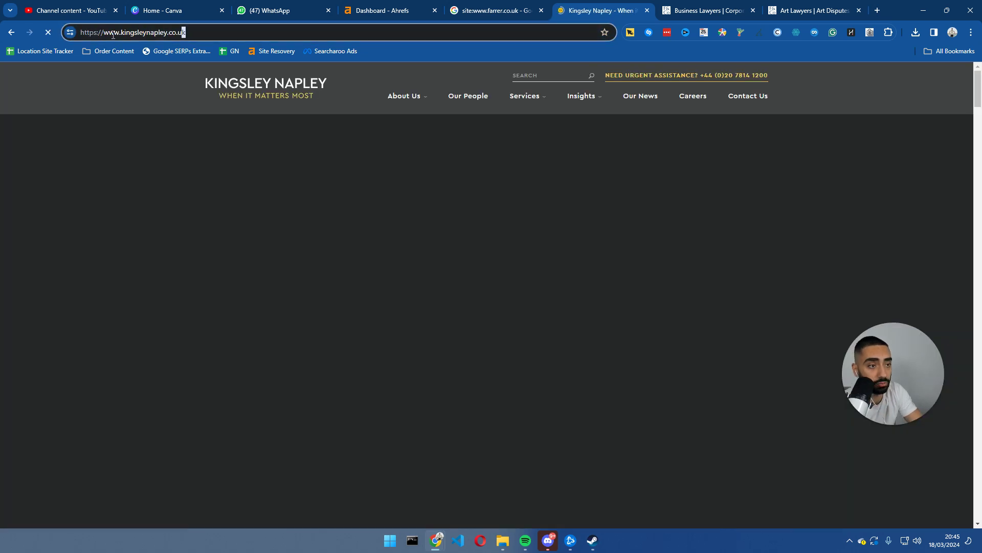
left_click_drag(104, 33, 79, 35)
type("s")
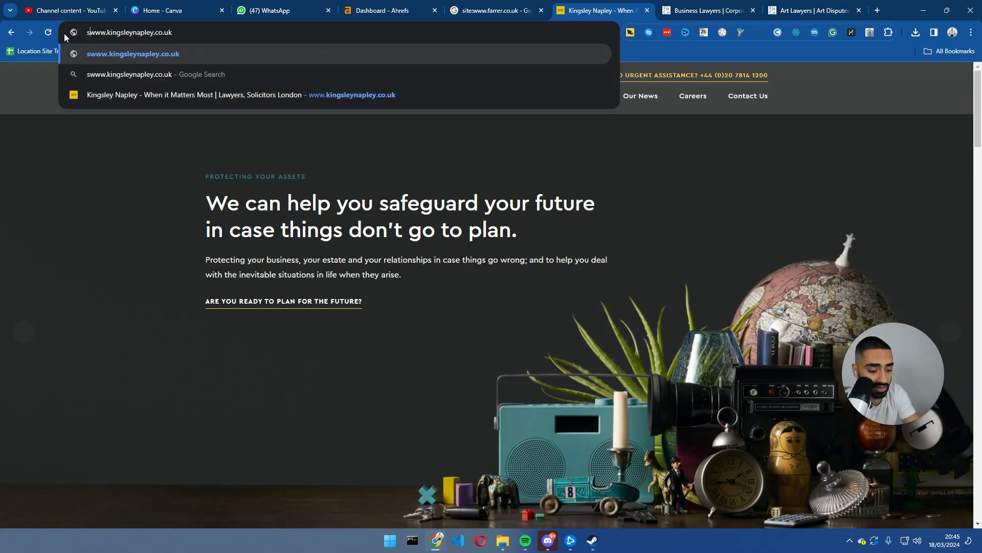
type("ite:")
key("Return")
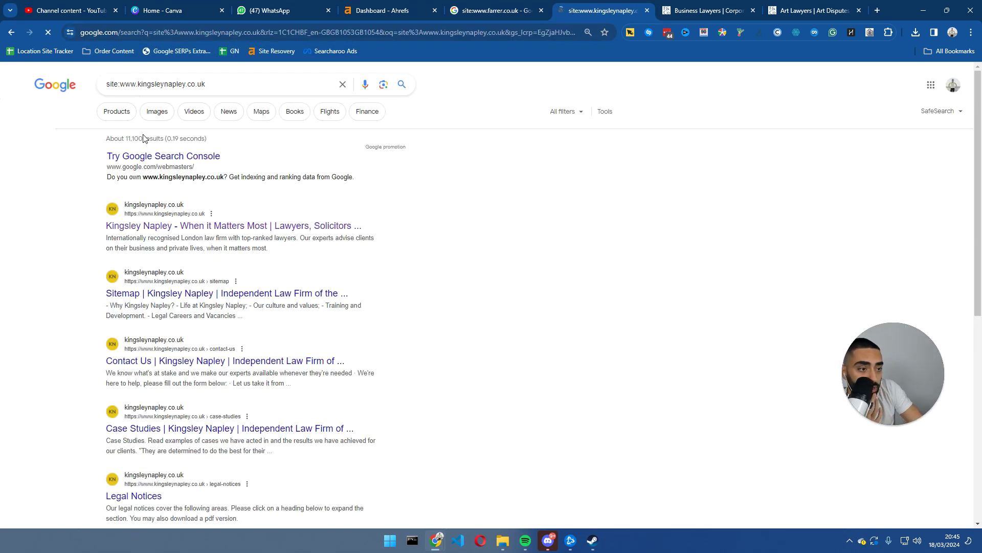
left_click_drag(125, 139, 158, 139)
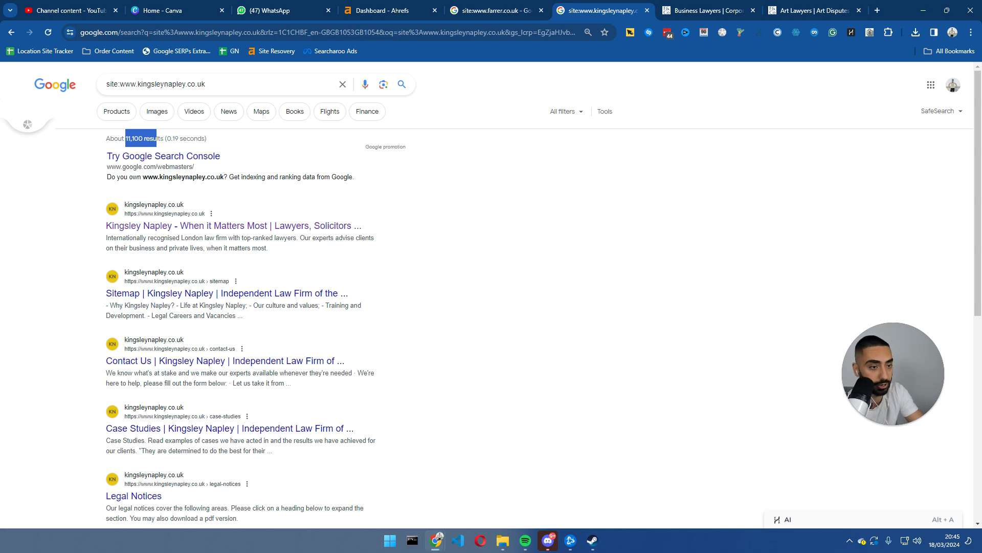
left_click_drag(0, 87, 576, 1)
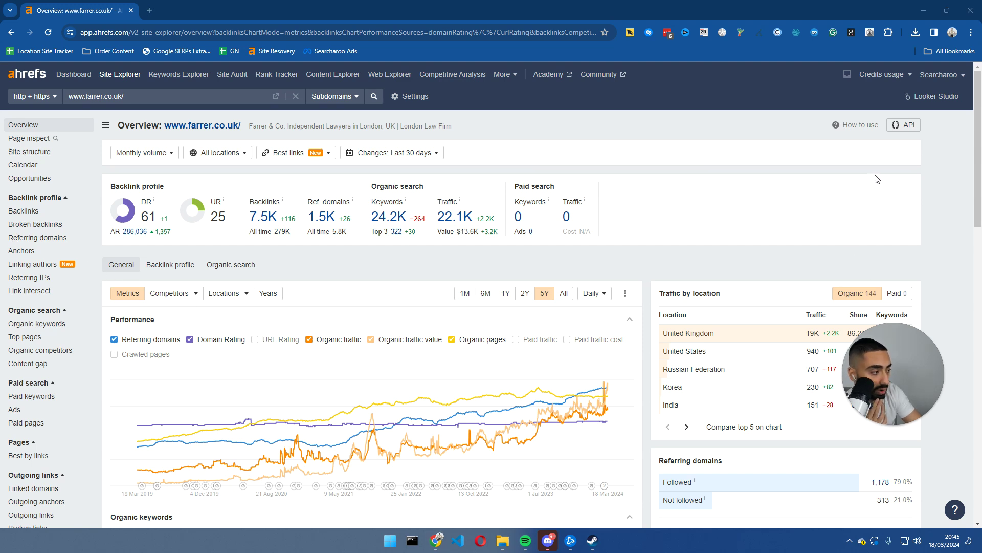
left_click_drag(892, 379, 919, 418)
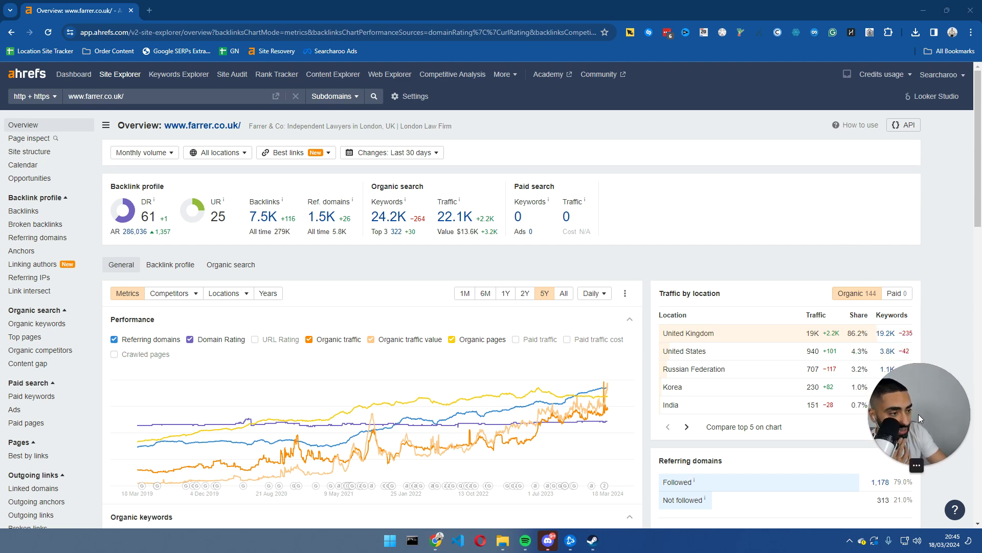
left_click(262, 221)
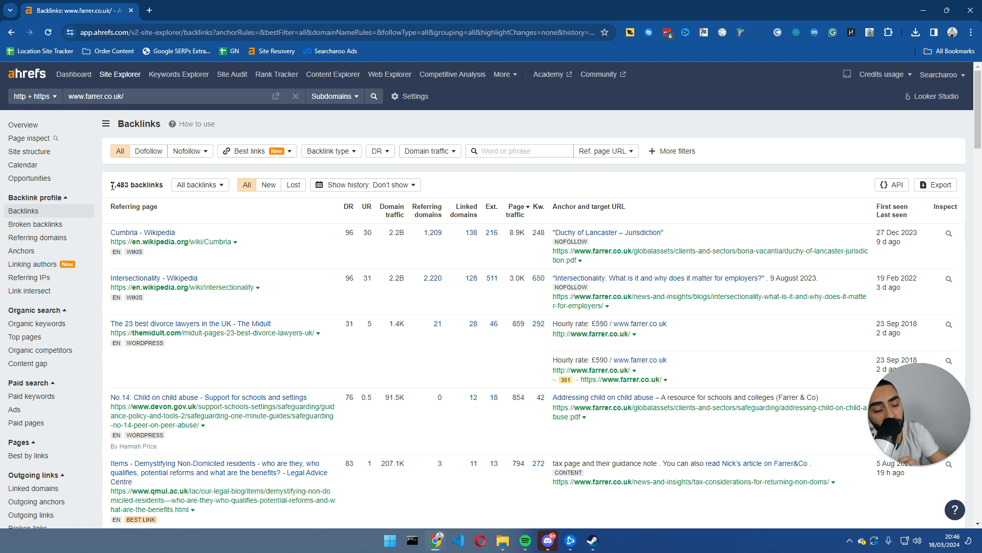
left_click_drag(113, 186, 160, 183)
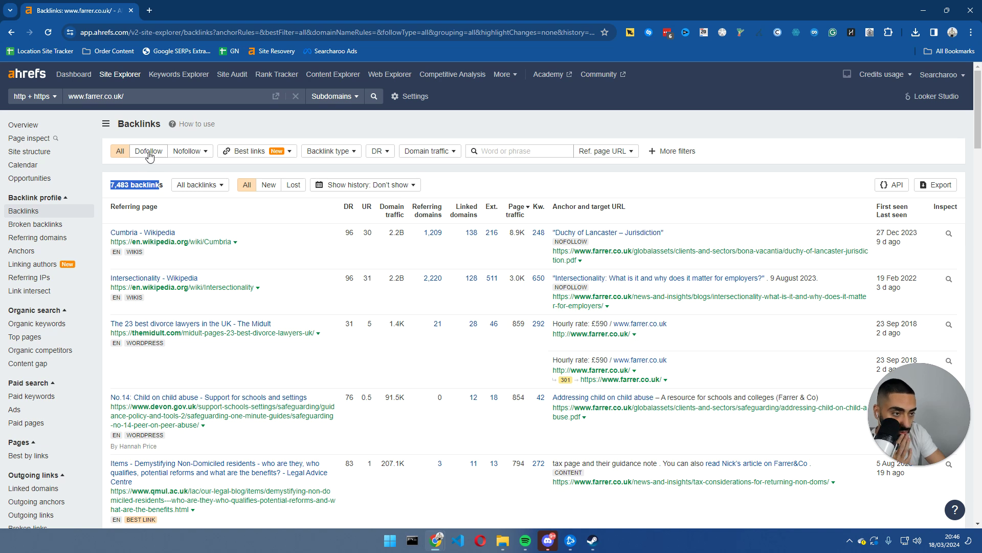
- Filter farrer.co.uk backlinks to dofollow, in-content links from DR 25+, leaving 1,474
left_click(149, 152)
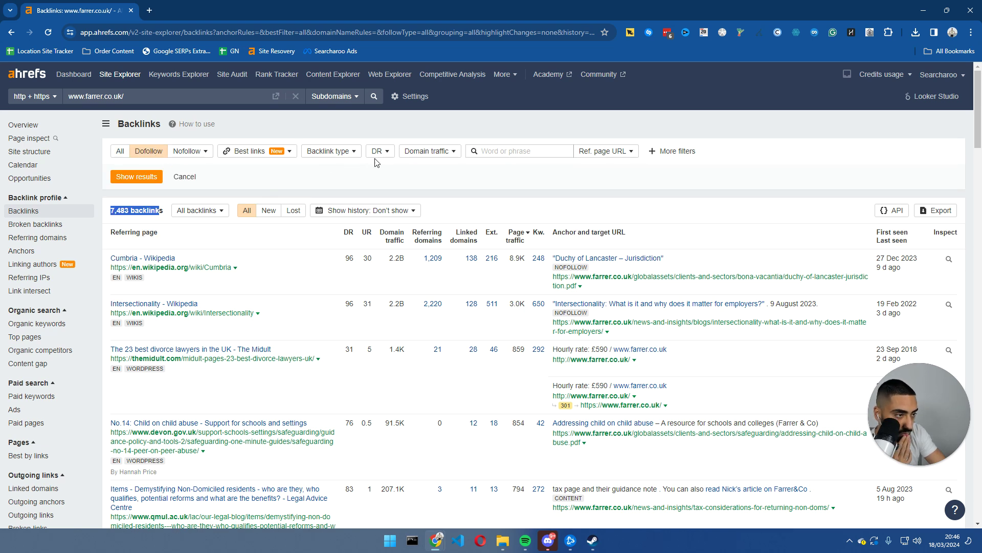
left_click(330, 151)
left_click(348, 182)
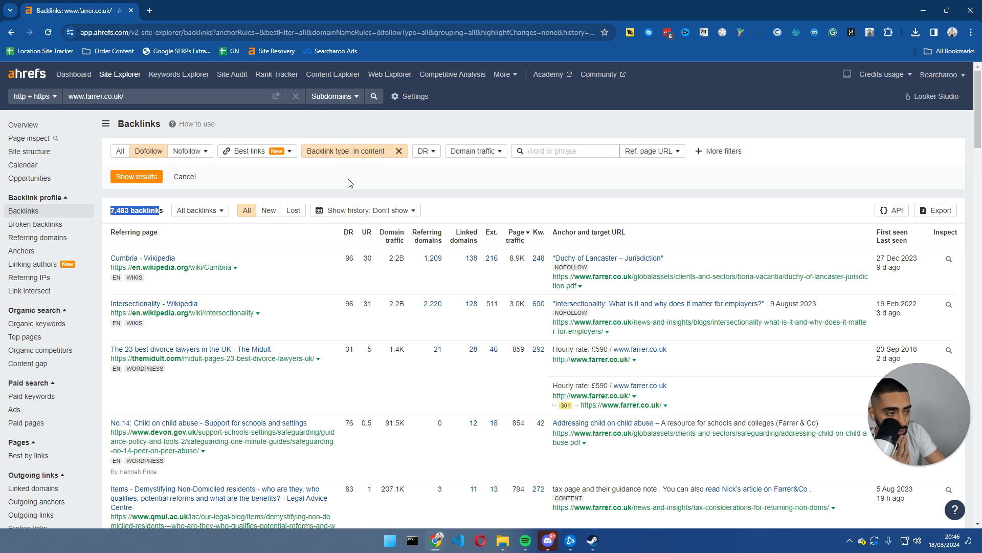
left_click(426, 151)
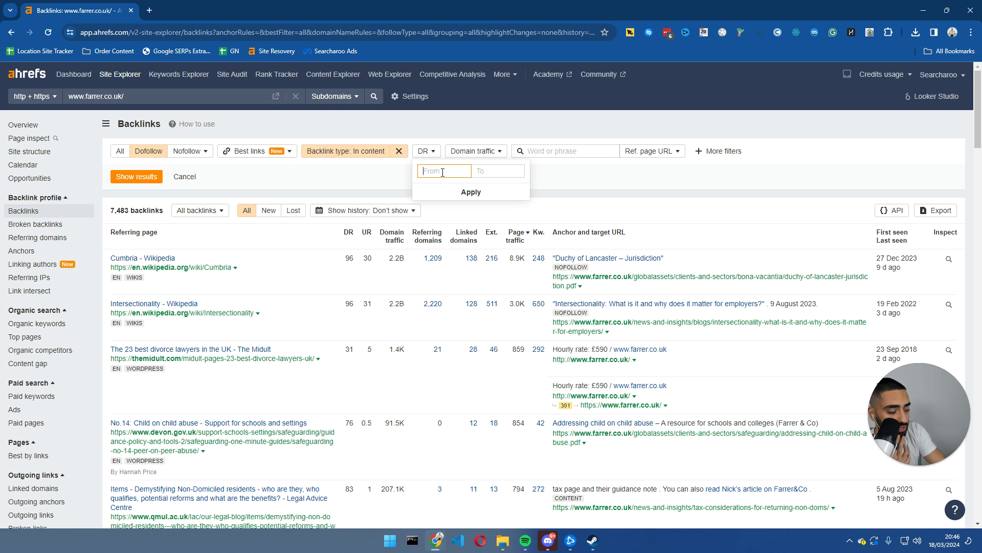
type("25")
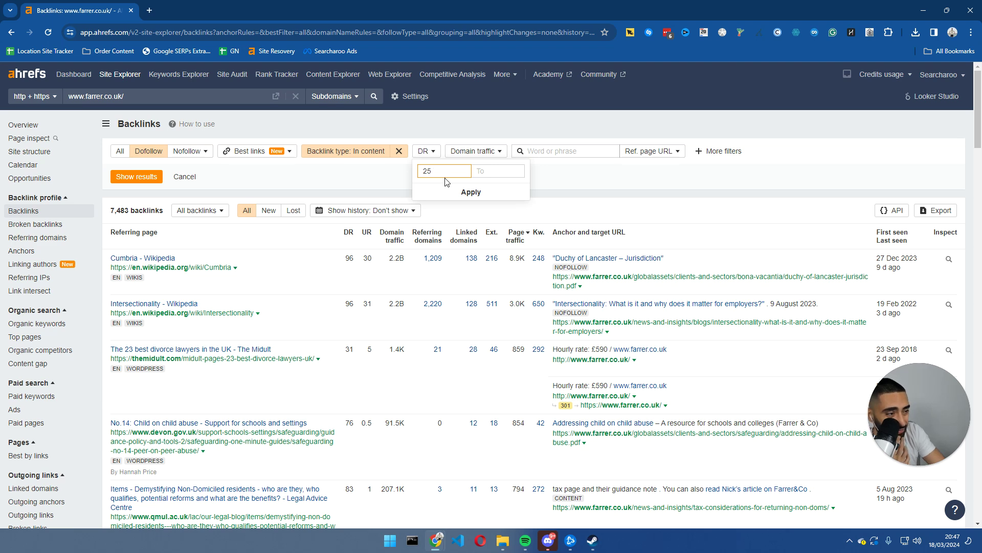
left_click(476, 193)
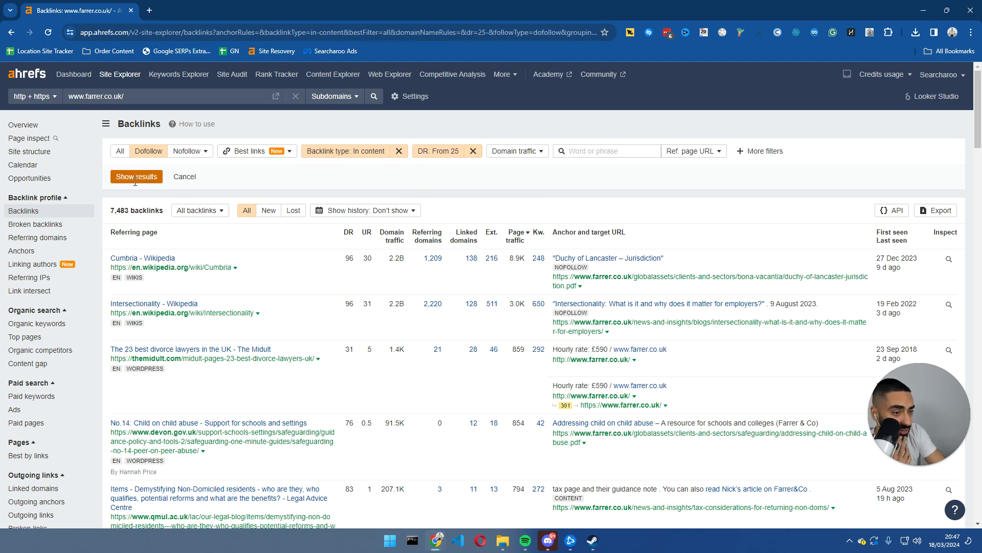
left_click(136, 177)
left_click_drag(115, 188, 149, 186)
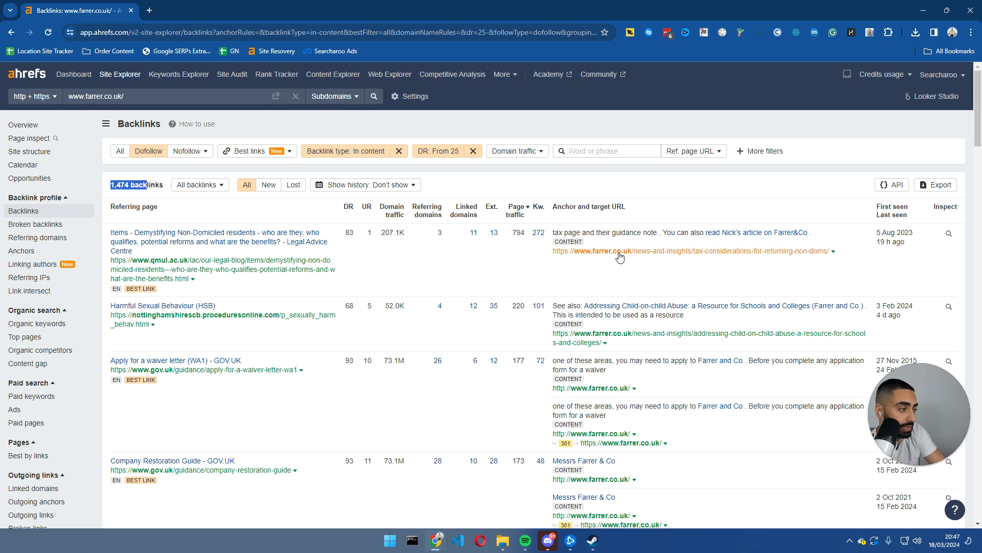
scroll(622, 258, "down", 1)
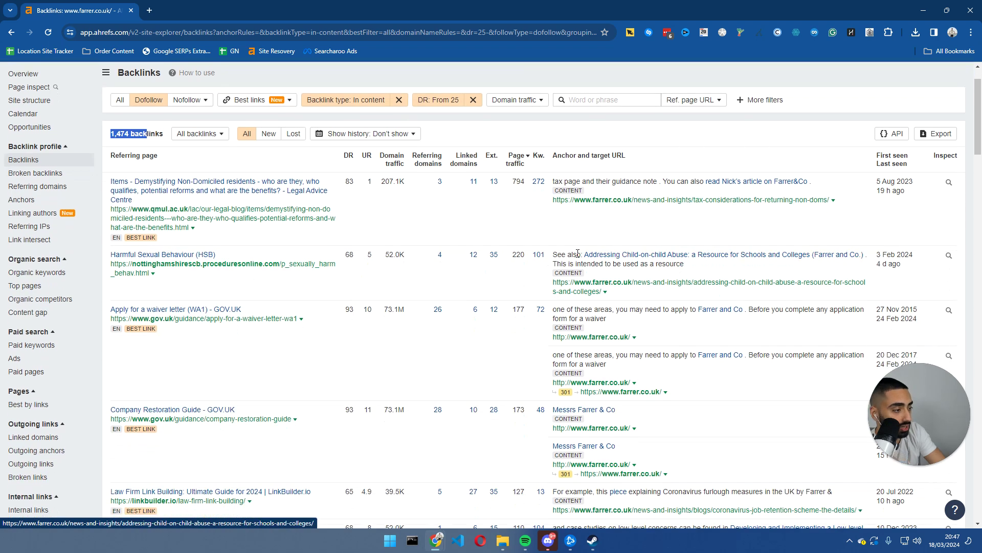
left_click(609, 337)
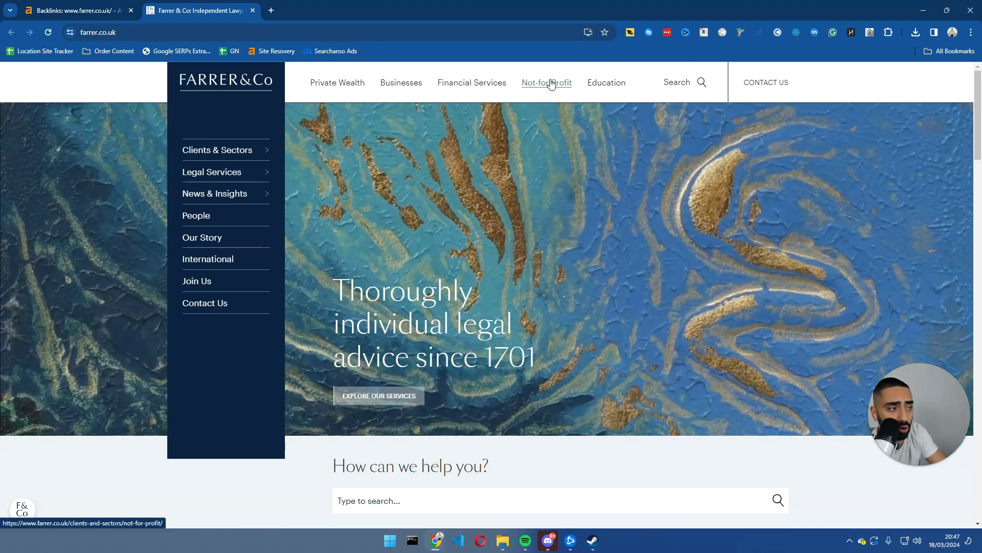
left_click(77, 10)
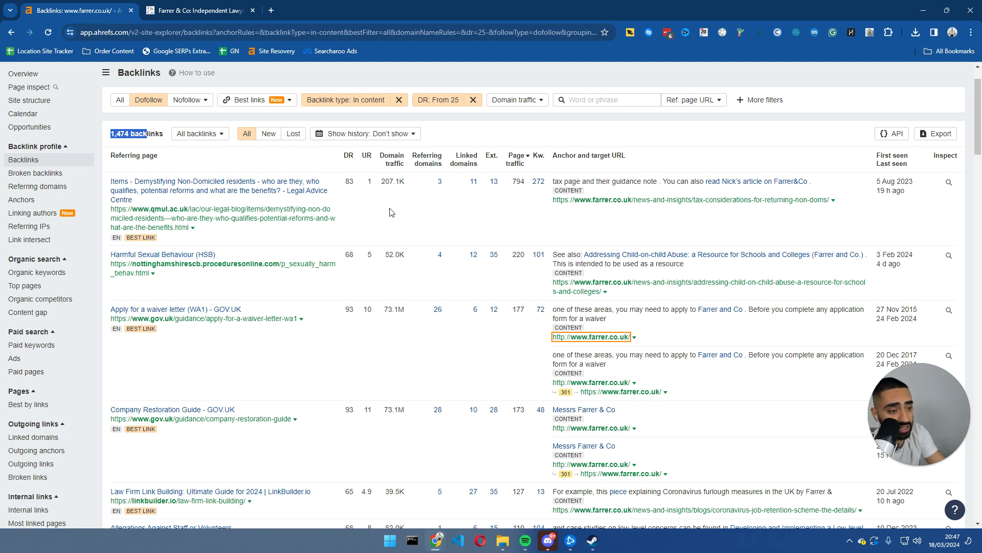
scroll(353, 282, "down", 3)
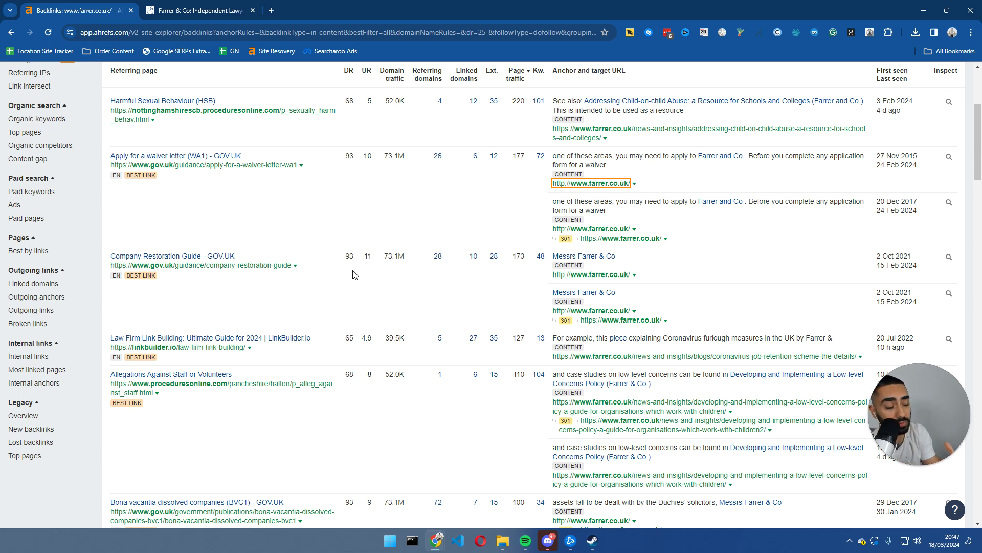
scroll(355, 275, "up", 4)
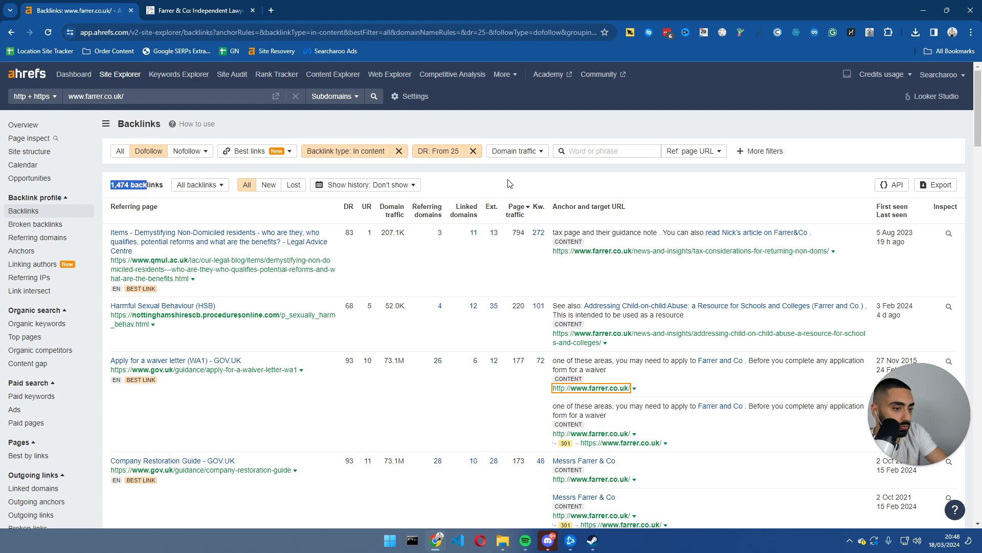
scroll(501, 200, "down", 2)
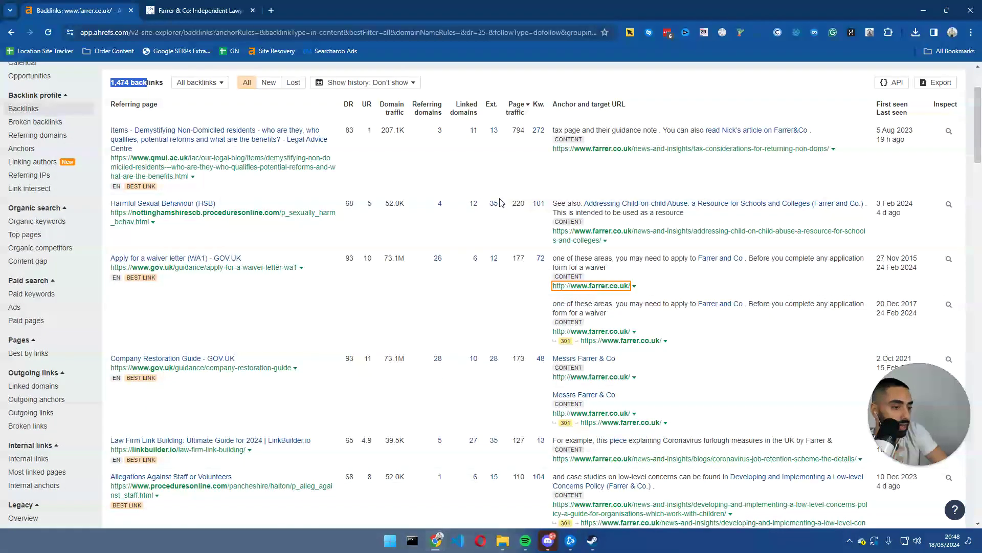
scroll(501, 203, "down", 2)
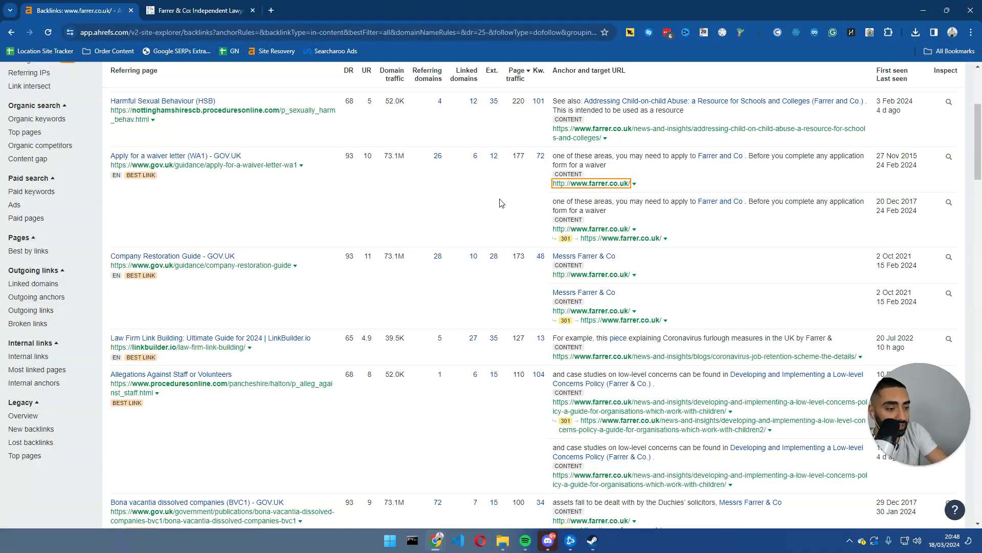
scroll(501, 204, "down", 2)
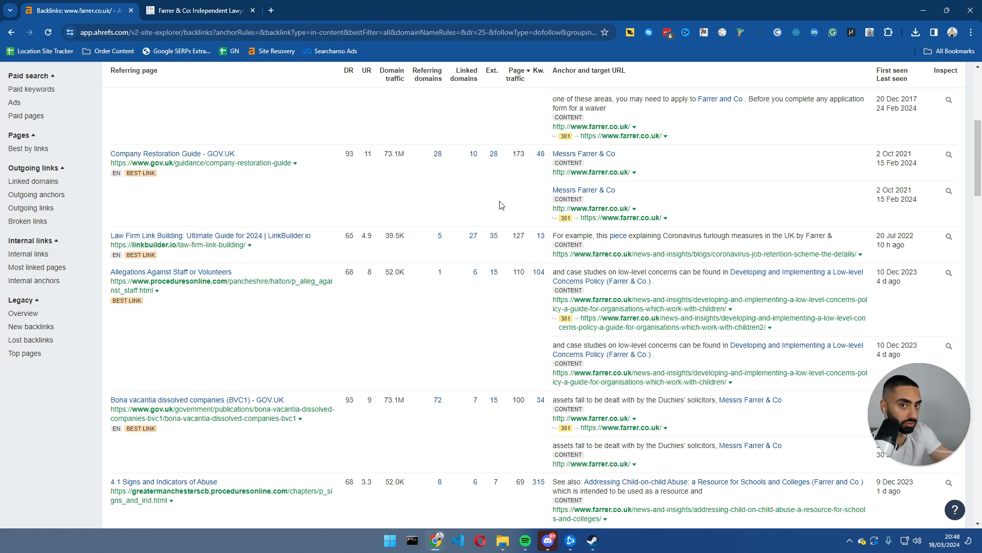
scroll(488, 207, "up", 6)
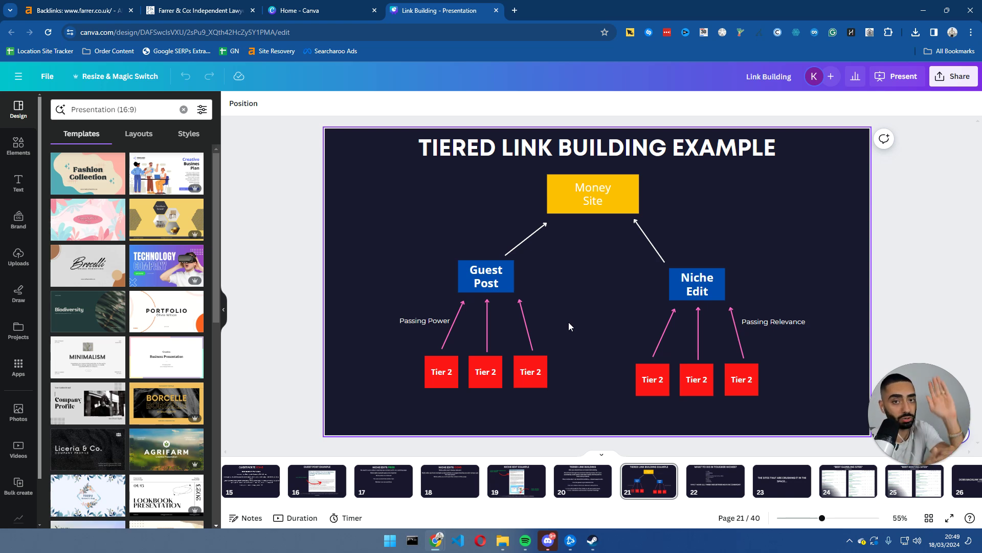
- Highlight the three left Tier 2 boxes in the Canva diagram, then close the deck and return to Ahrefs
left_click_drag(596, 341, 318, 386)
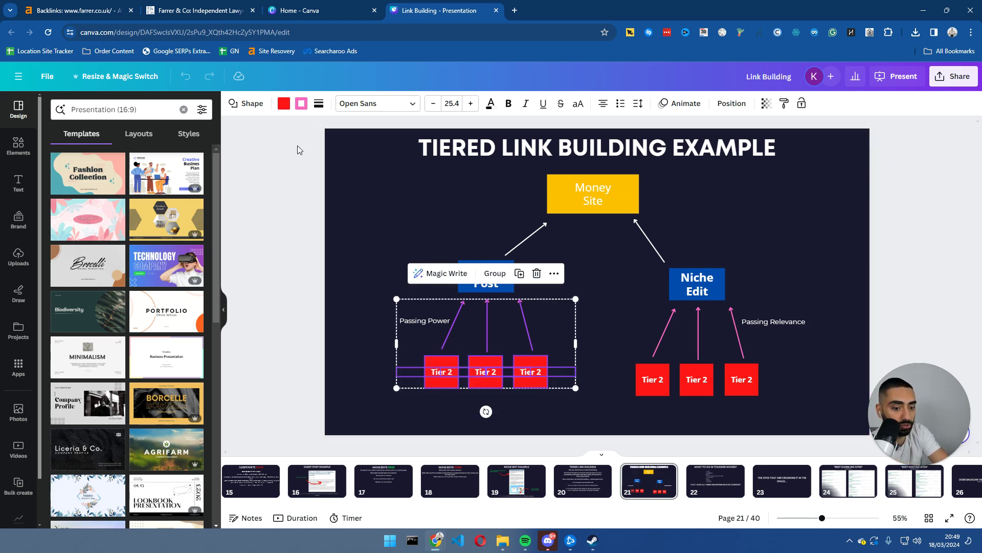
left_click(90, 13)
middle_click(449, 10)
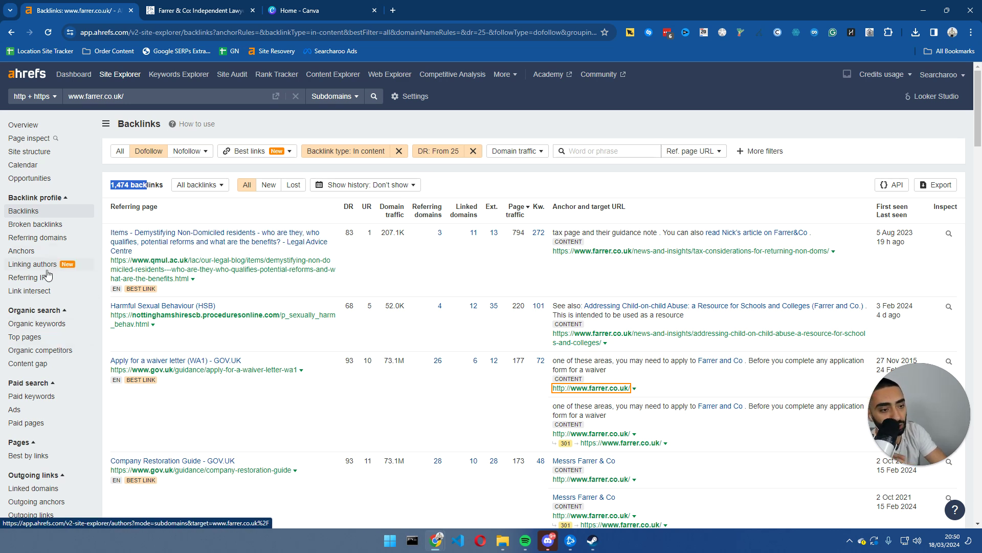
- Replace the farrer.co.uk target with dashlawyers.com and load its Site Explorer overview
left_click(32, 292)
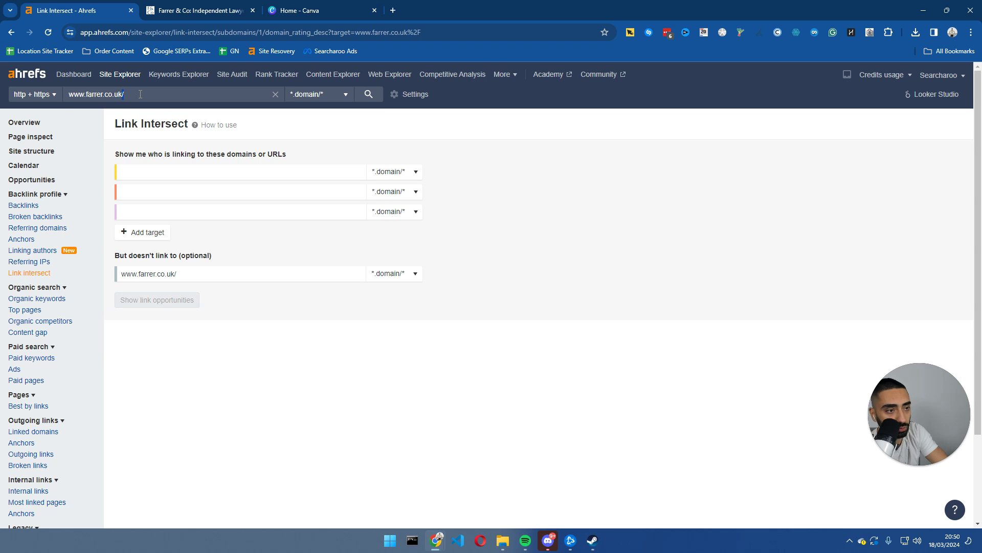
triple_click(140, 94)
key("ctrl+c")
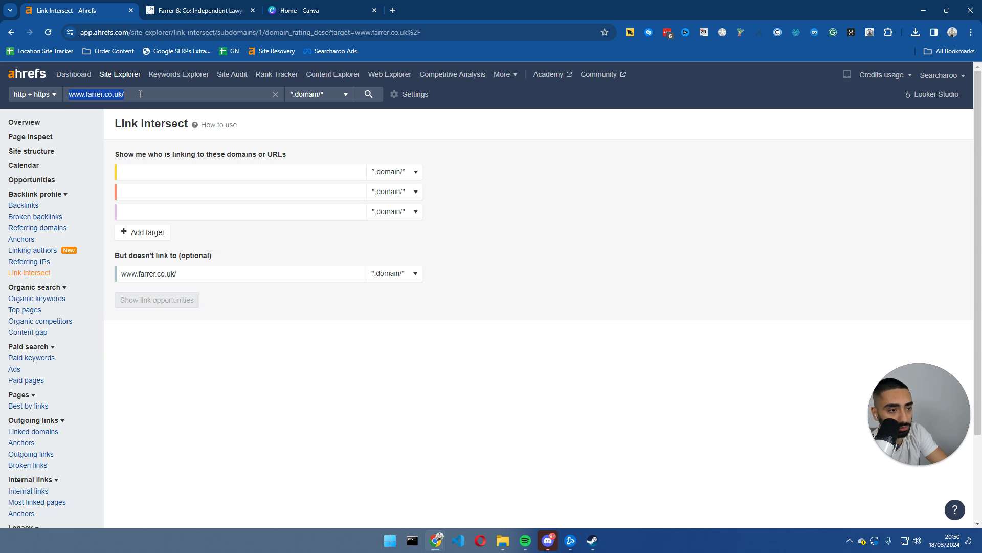
right_click(136, 97)
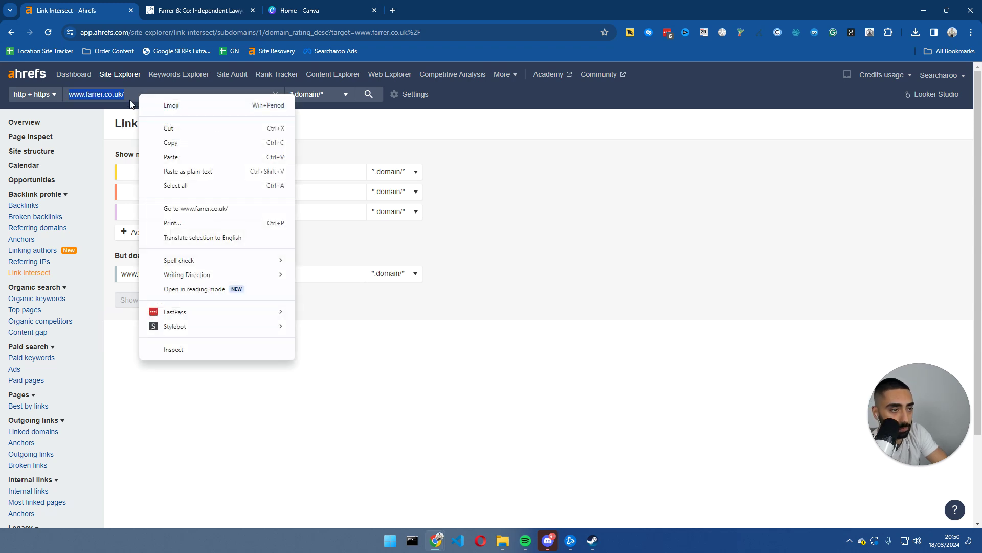
left_click(133, 87)
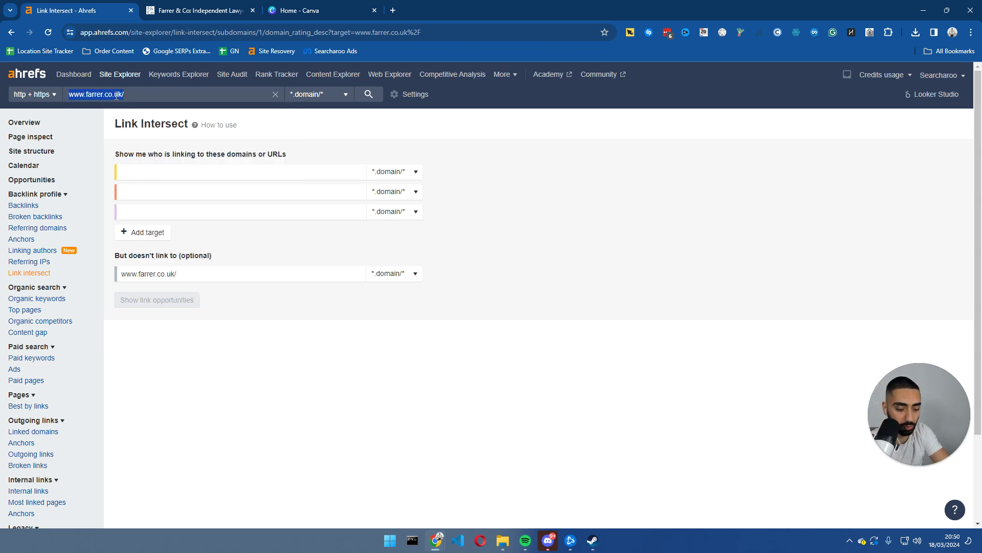
key("BackSpace")
type("dashlawyers.com")
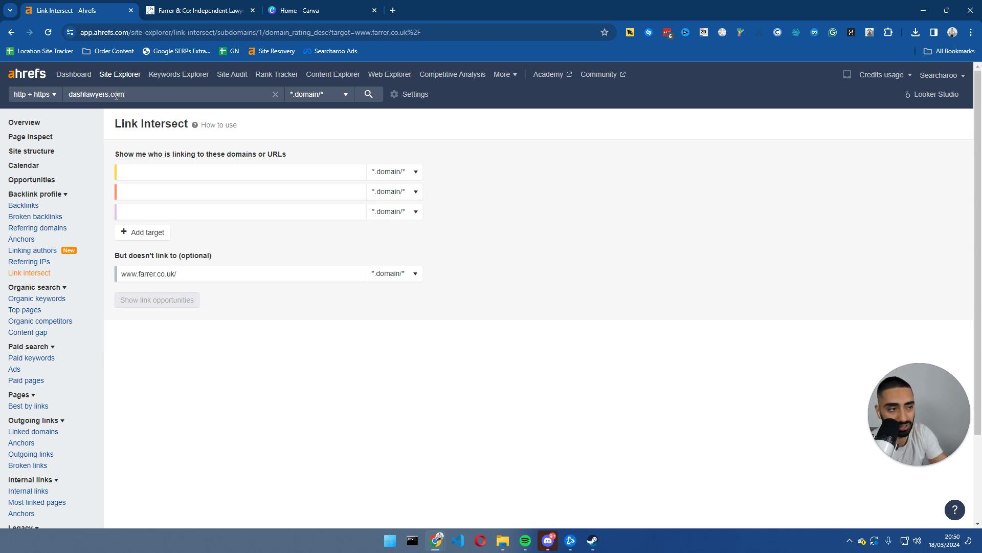
left_click(368, 96)
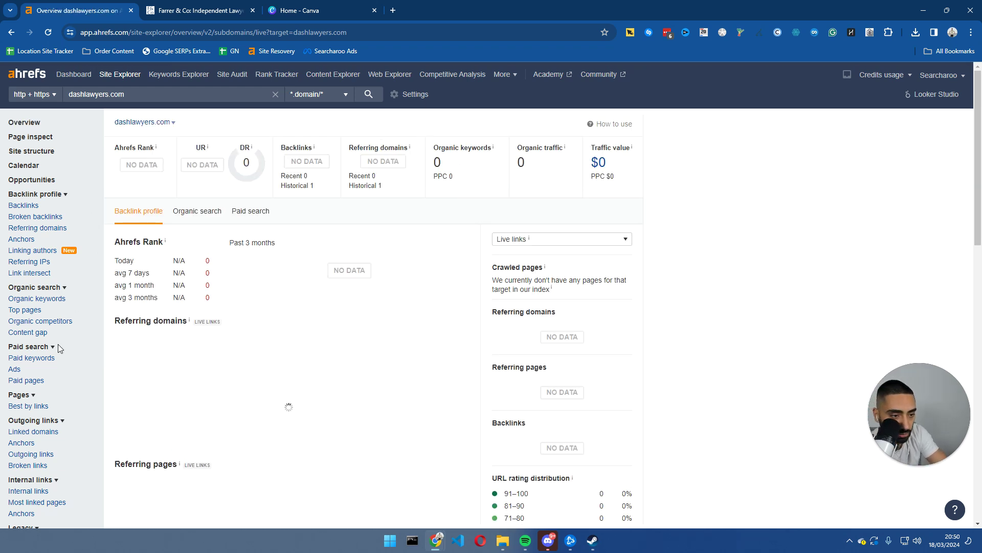
left_click(29, 273)
left_click(147, 172)
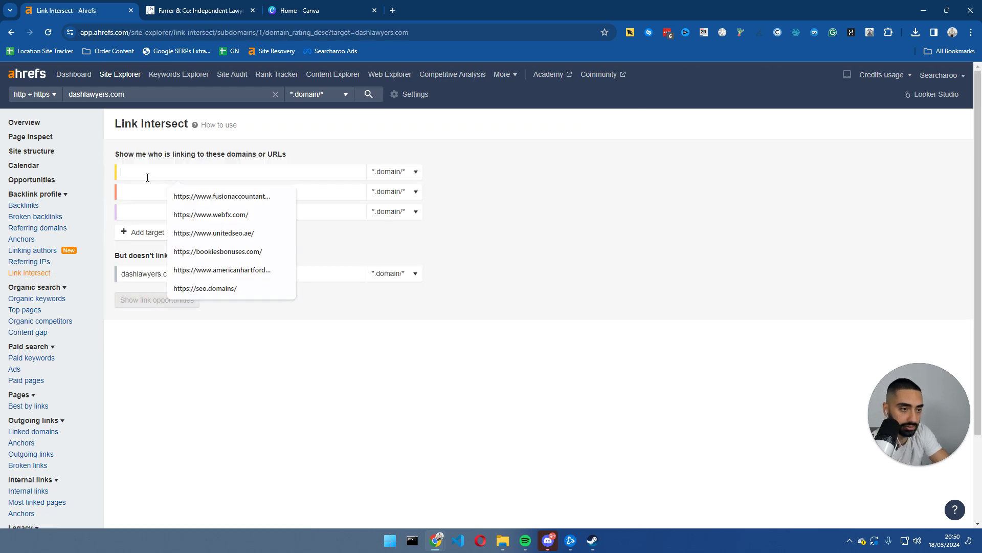
key("ctrl+v")
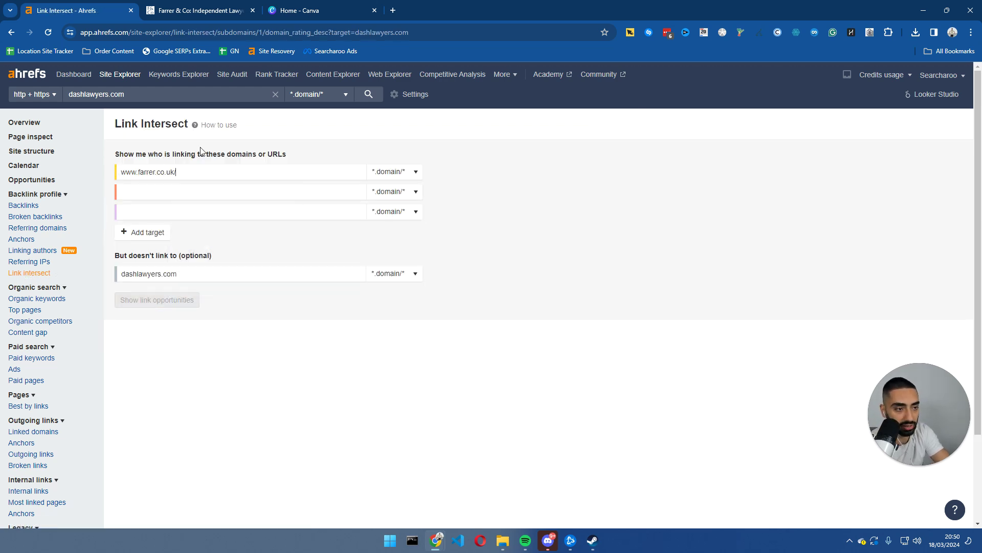
key("BackSpace")
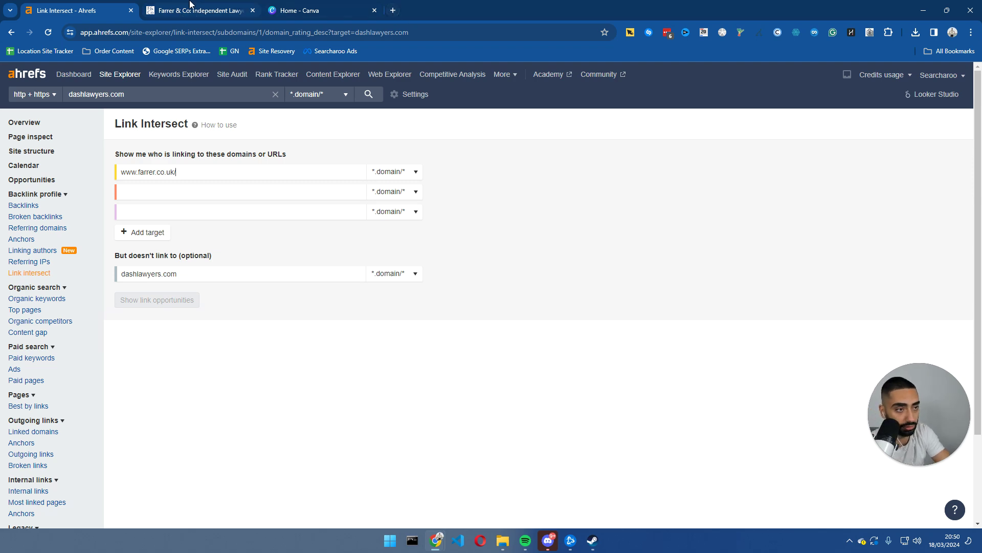
- Rerun the lawyers in London search and open Kingsley Napley's site for the second competitor
left_click(204, 10)
left_click(129, 33)
type("lawyers")
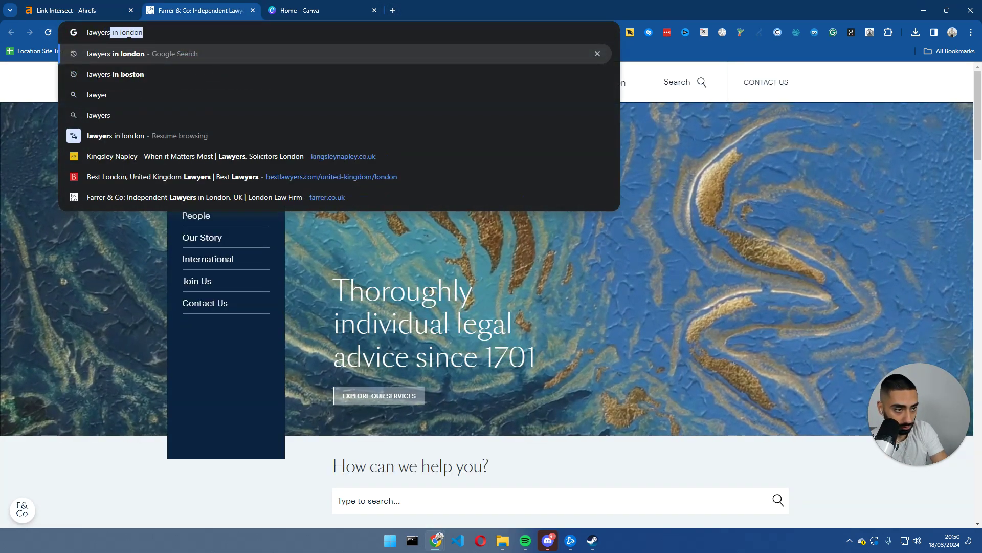
key("Return")
scroll(79, 211, "down", 20)
scroll(151, 235, "down", 2)
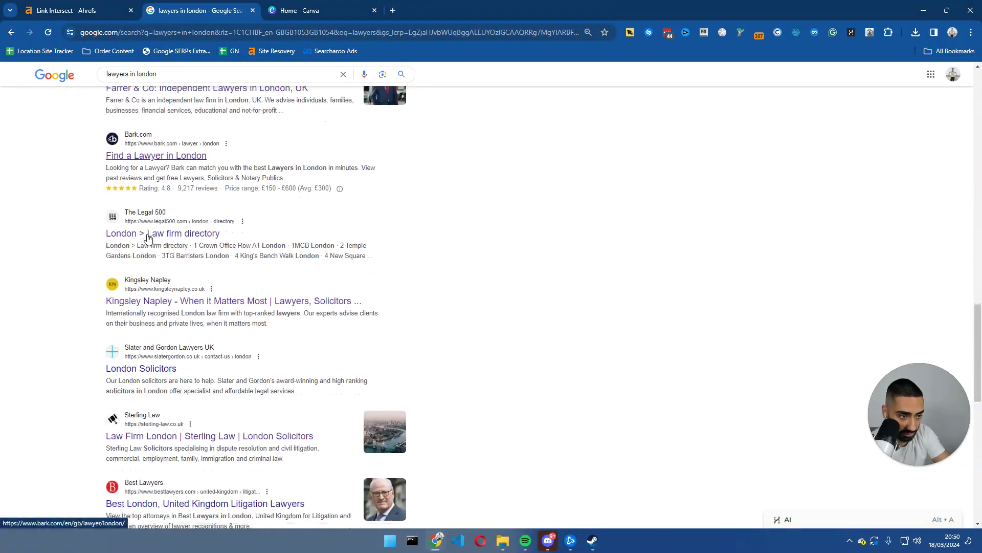
scroll(158, 253, "down", 1)
middle_click(159, 257)
left_click(307, 11)
left_click(75, 11)
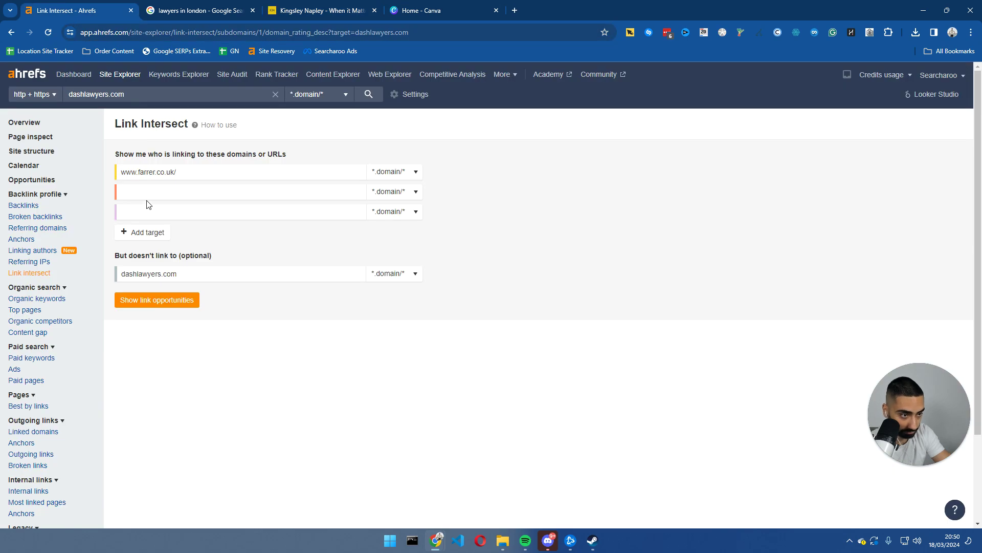
left_click(150, 192)
left_click(199, 10)
left_click(314, 10)
scroll(128, 230, "down", 3)
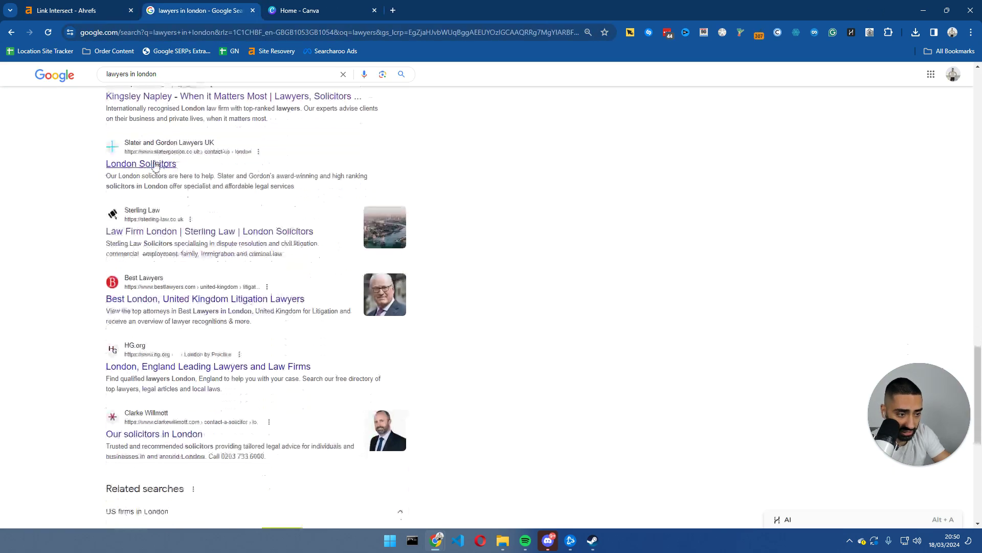
middle_click(121, 228)
left_click(321, 7)
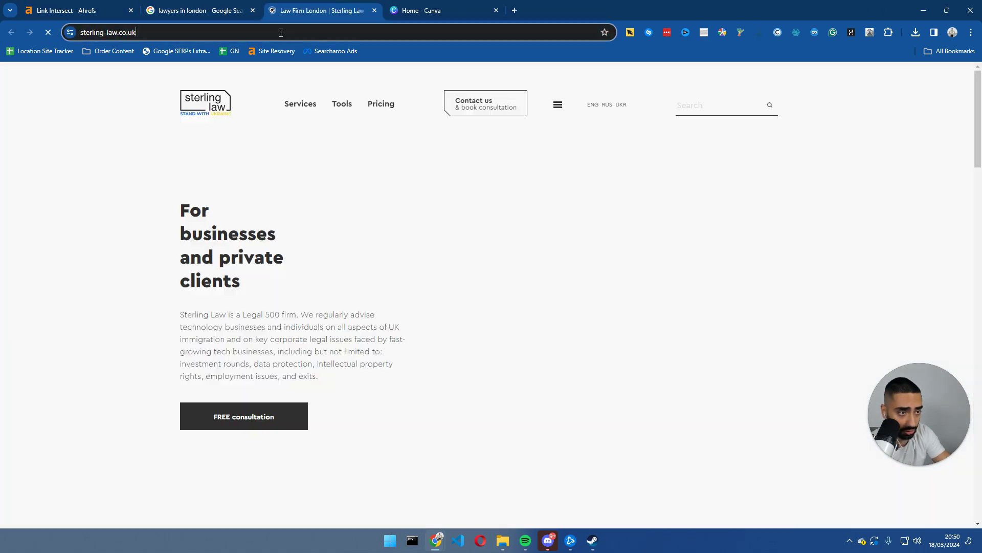
left_click(103, 10)
left_click(162, 211)
type("https://sterling-law.co.uk/")
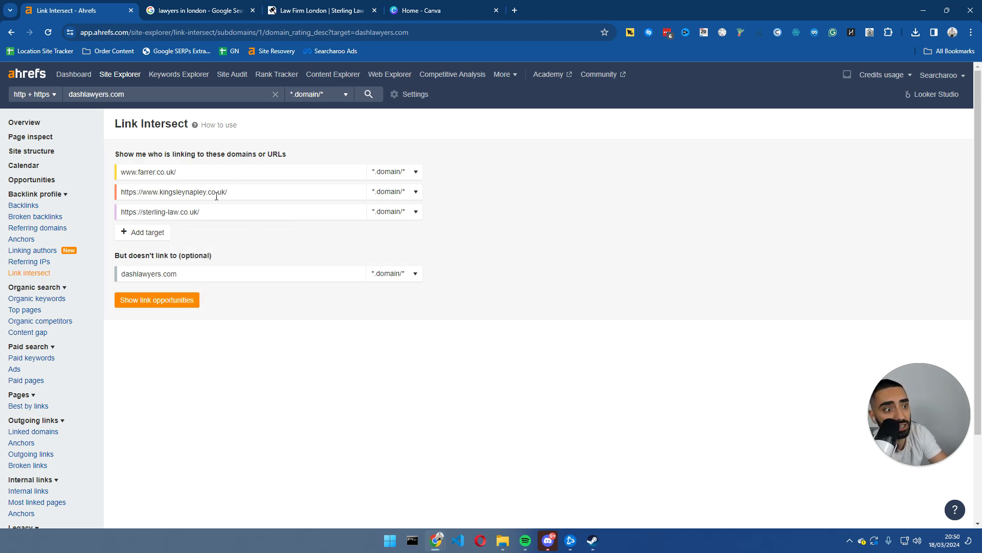
- Scroll back through the lawyers in London results, then return to the Link Intersect form
left_click(184, 11)
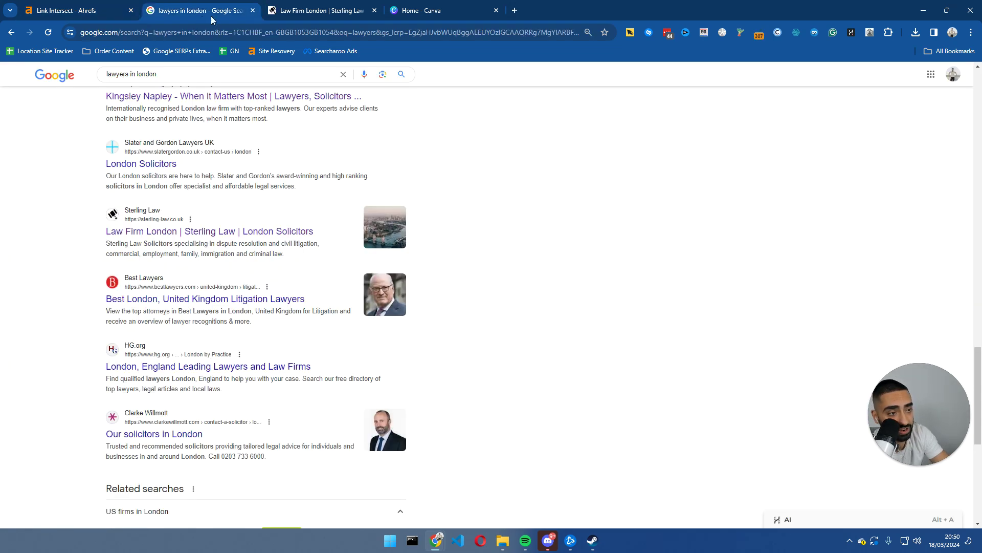
scroll(164, 181, "up", 5)
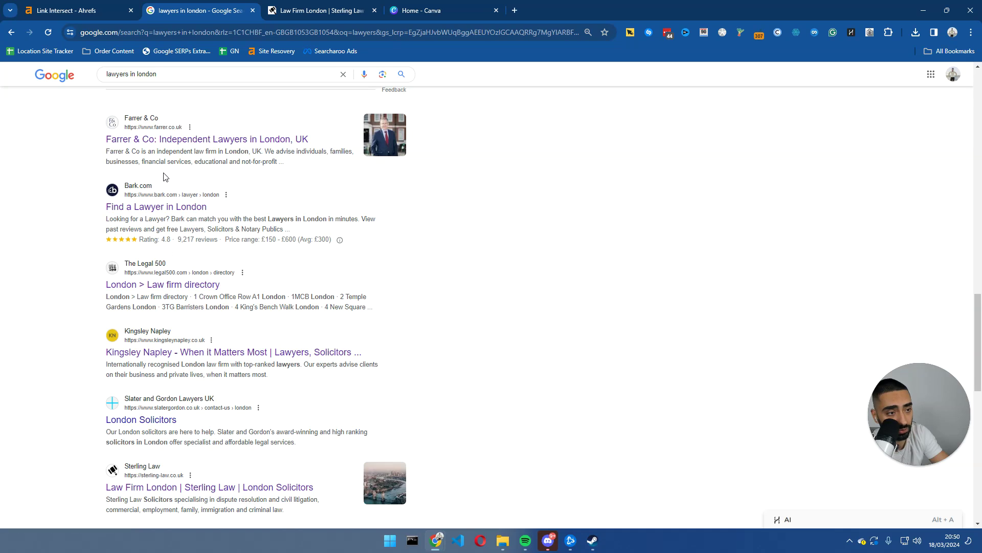
scroll(152, 169, "up", 4)
scroll(147, 320, "down", 3)
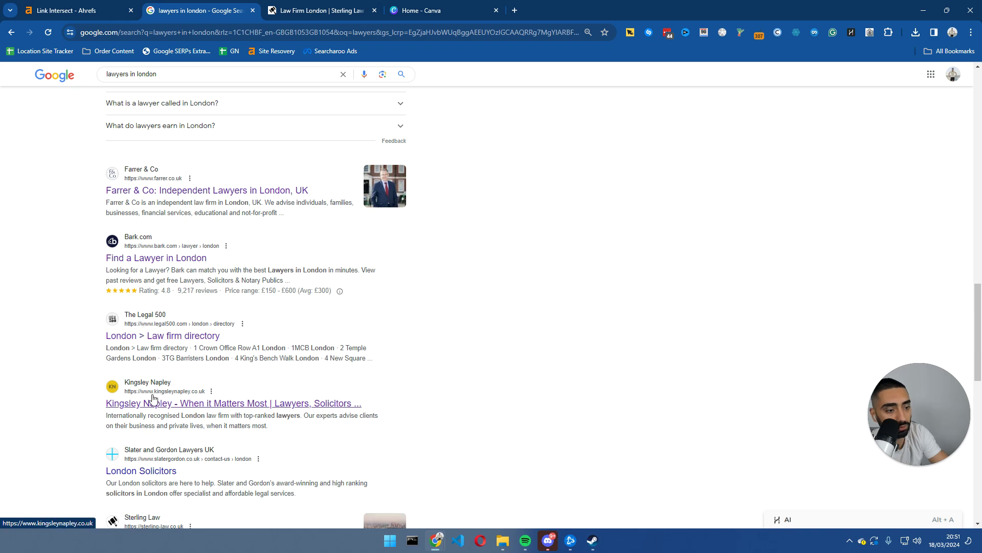
scroll(154, 369, "down", 3)
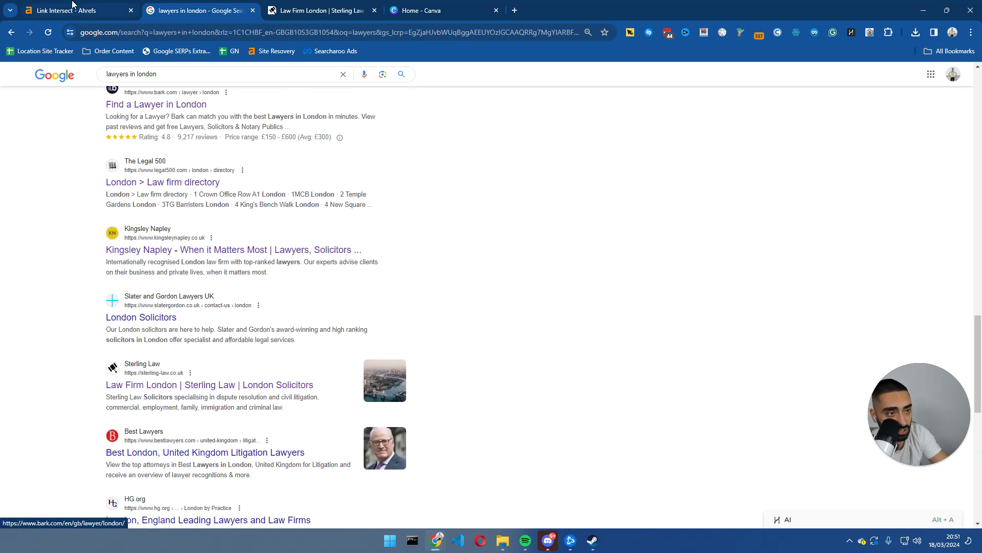
left_click(76, 10)
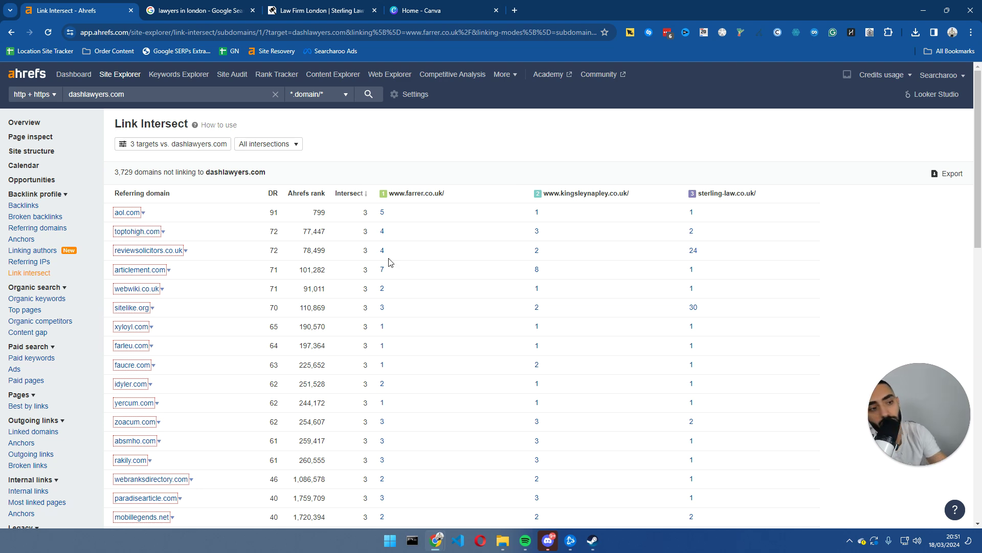
- Narrow the 3,729 intersecting domains to those linking to all three competitors
left_click_drag(118, 171, 154, 171)
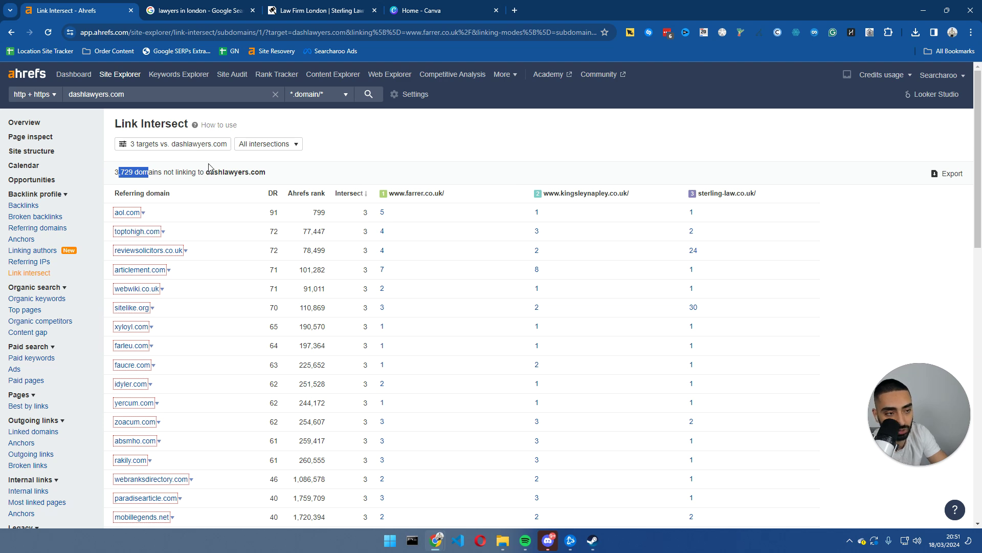
left_click(268, 145)
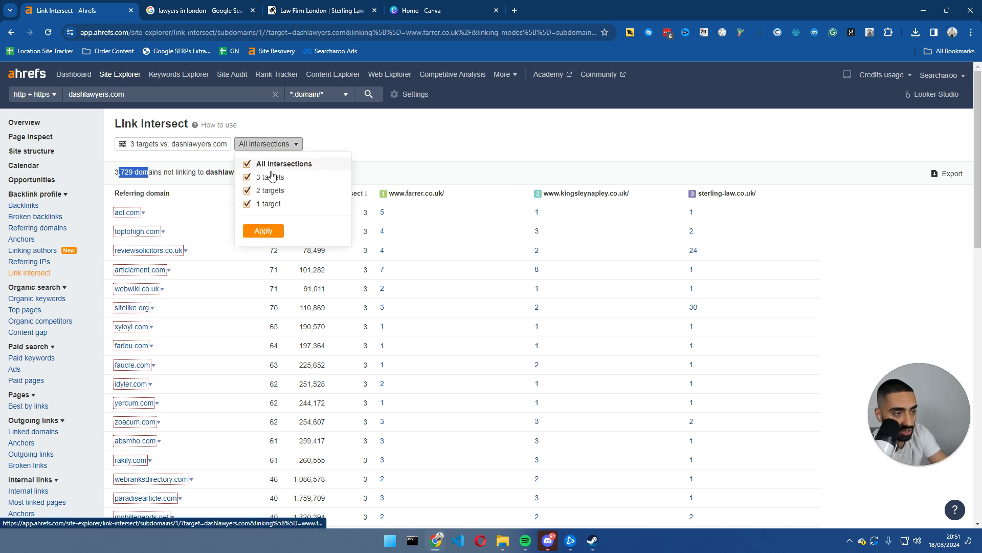
left_click(253, 190)
left_click(248, 203)
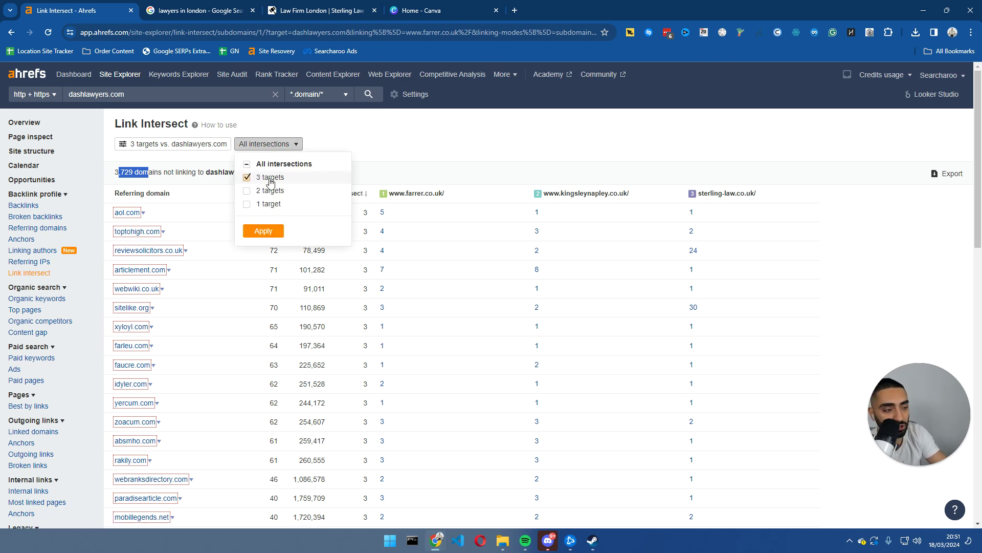
left_click(274, 232)
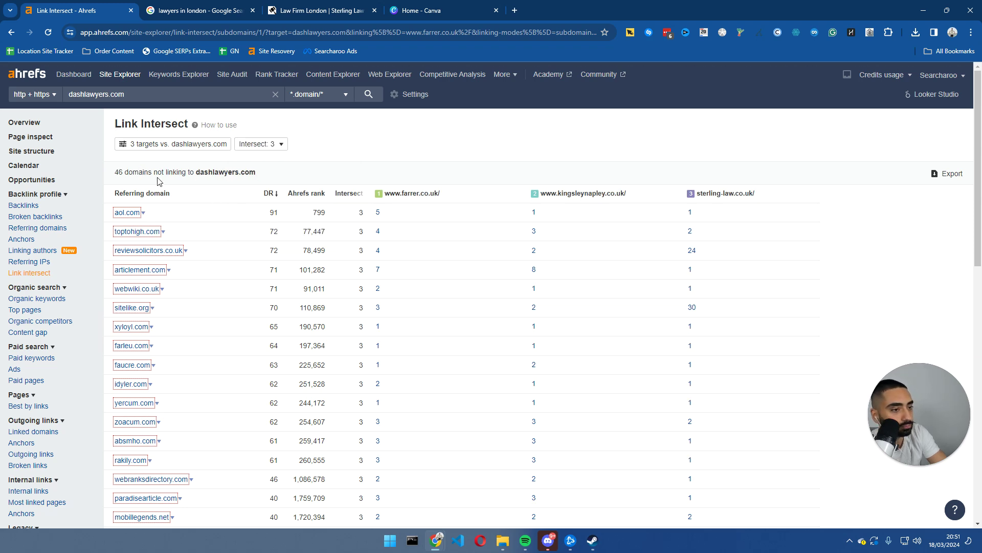
- Review the 46 resulting domains not linking to dashlawyers.com
scroll(220, 260, "down", 10)
scroll(223, 262, "up", 10)
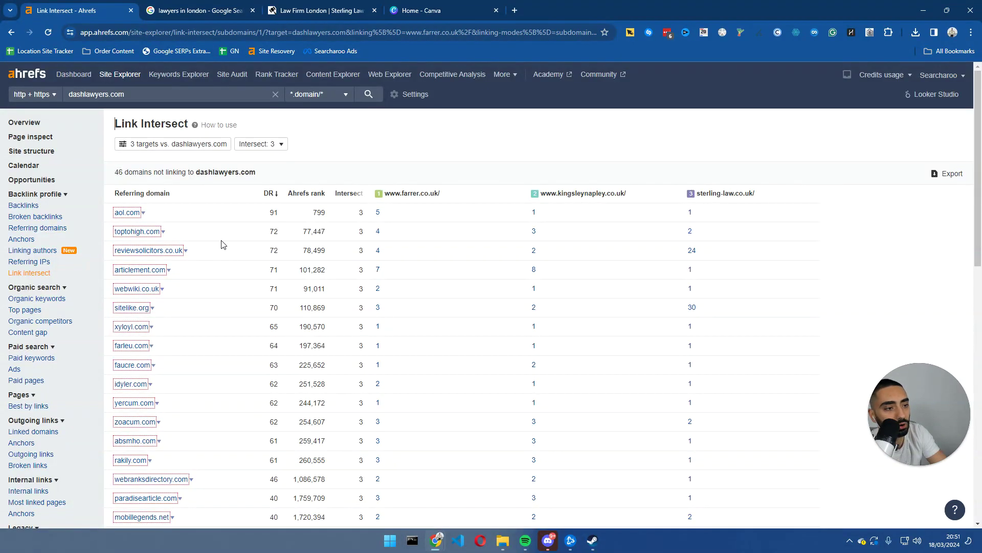
left_click_drag(173, 172, 217, 185)
left_click(240, 172)
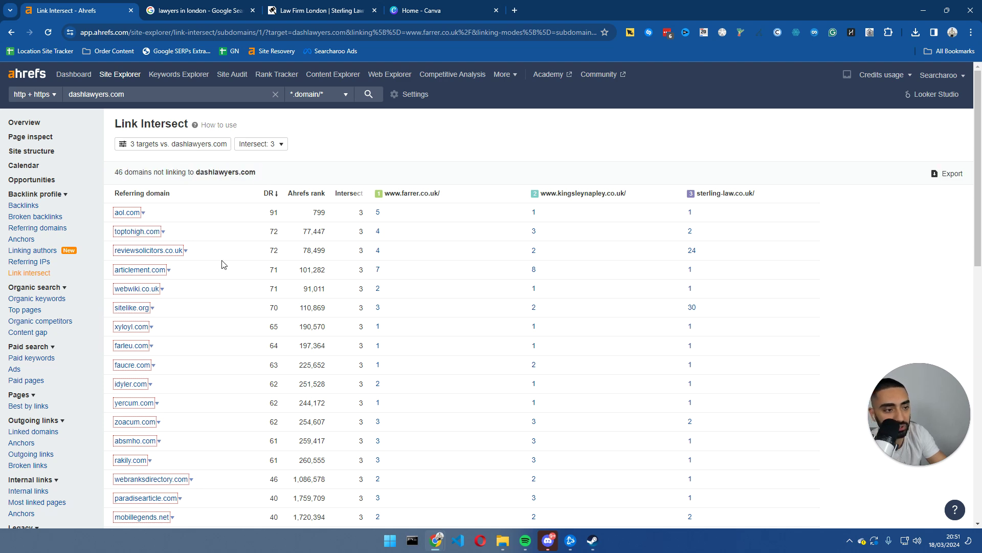
middle_click(160, 254)
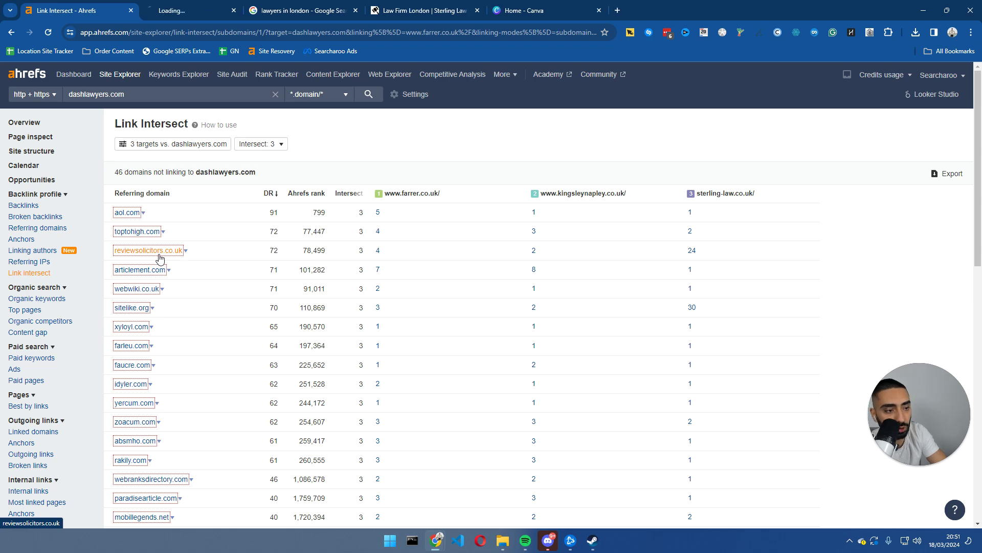
left_click(207, 6)
scroll(210, 183, "down", 6)
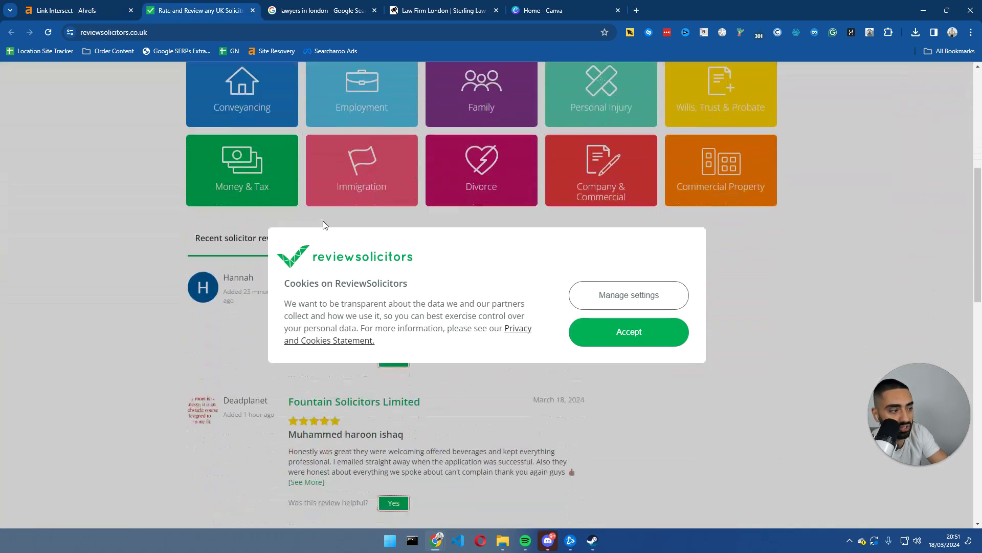
left_click(623, 346)
left_click(95, 6)
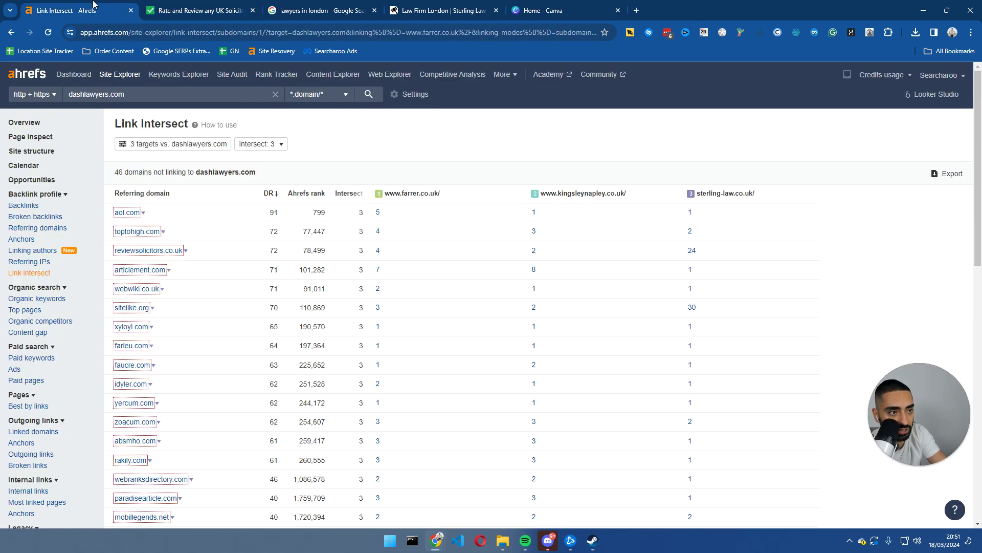
middle_click(186, 11)
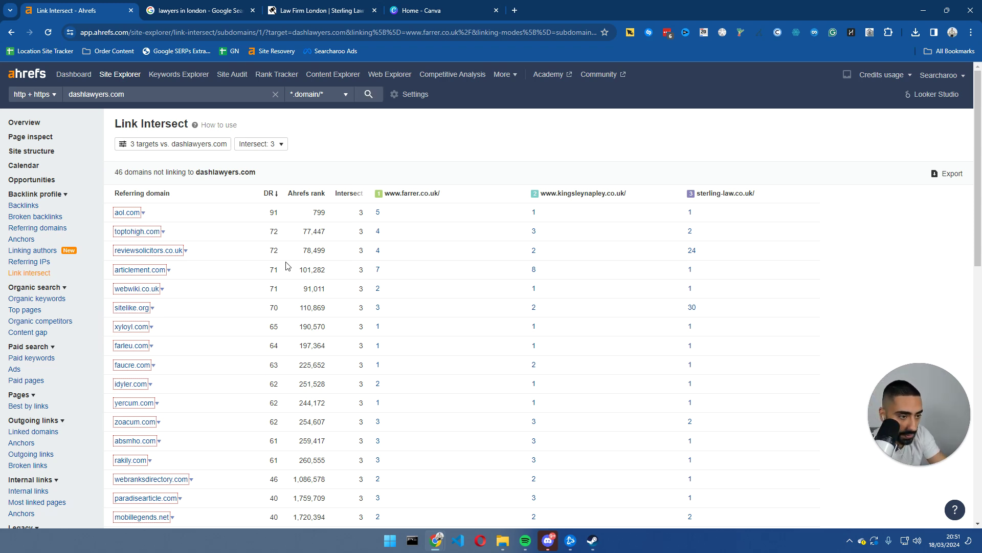
scroll(277, 255, "down", 3)
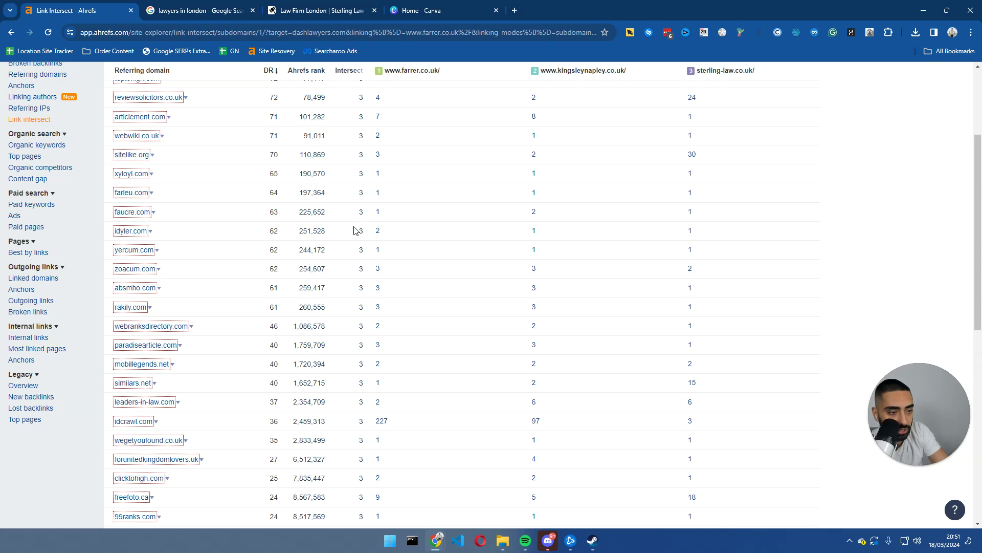
scroll(316, 271, "down", 4)
scroll(228, 284, "up", 7)
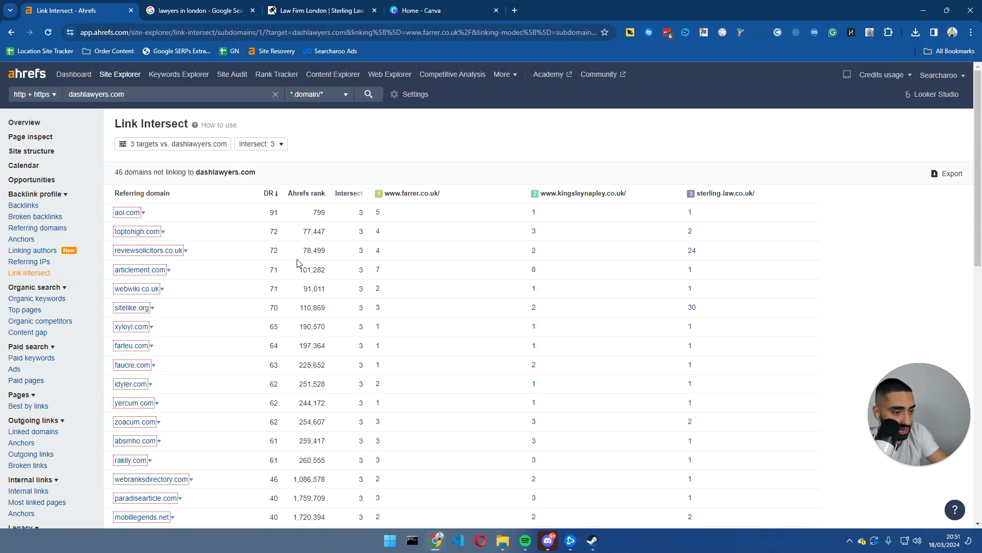
scroll(296, 263, "down", 7)
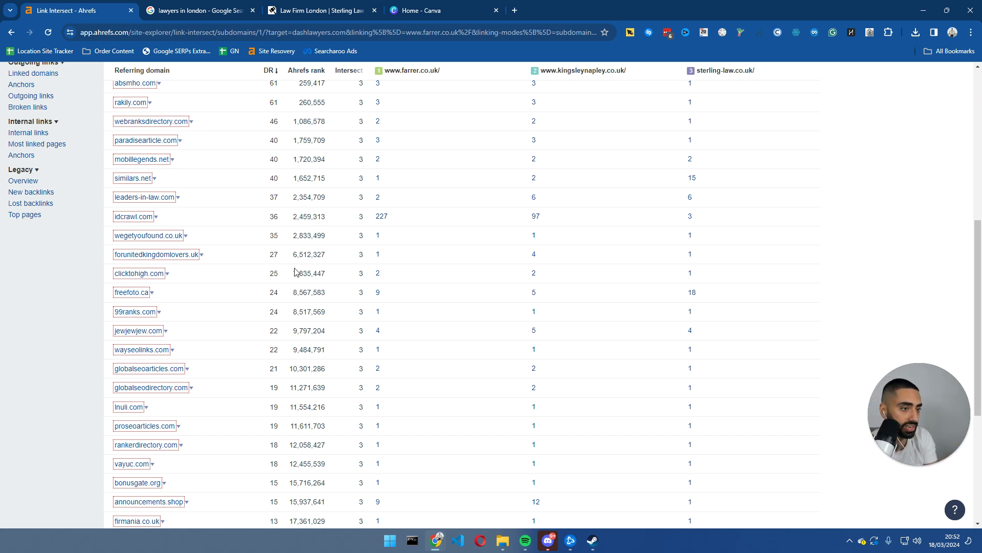
scroll(294, 273, "up", 6)
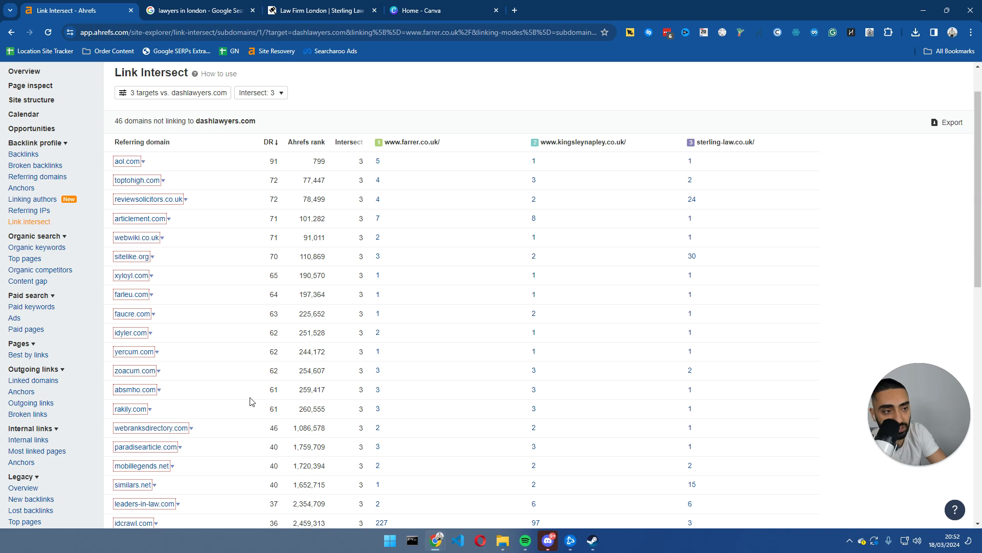
- Change the intersection filter from 3 targets to 2 targets
left_click(204, 97)
left_click(202, 97)
left_click(261, 93)
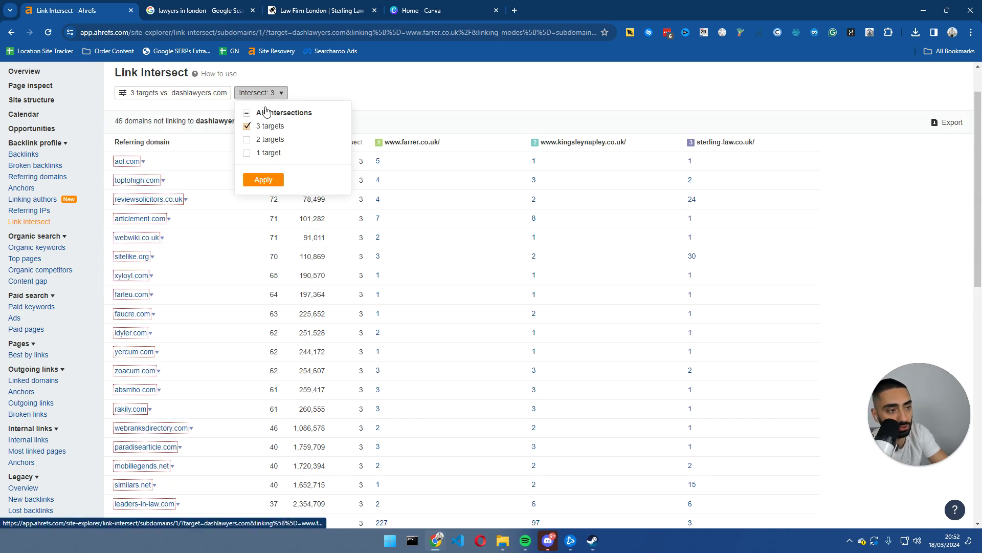
left_click(260, 140)
left_click(262, 181)
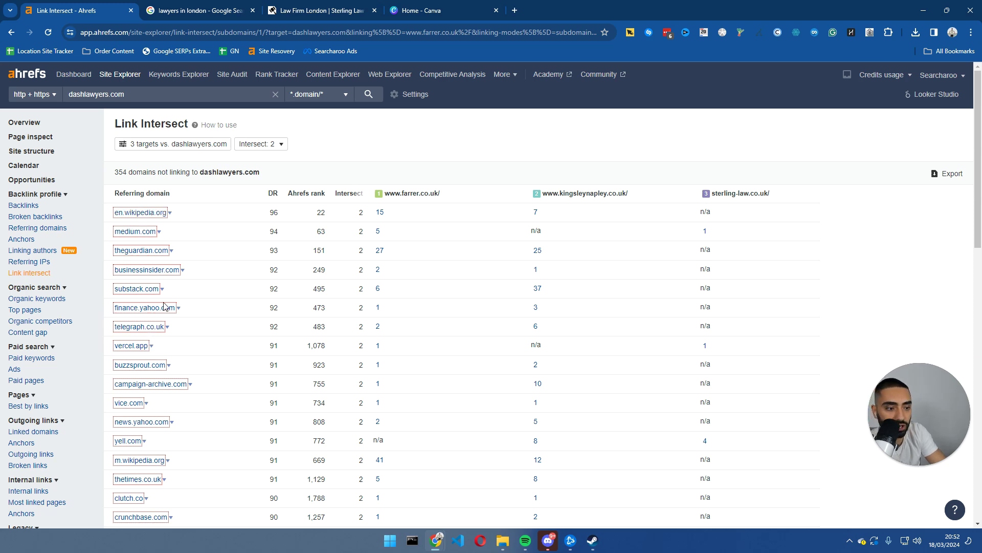
- Review the 354 results, highlighting the farrer.co.uk and kingsleynapley columns
scroll(197, 322, "down", 6)
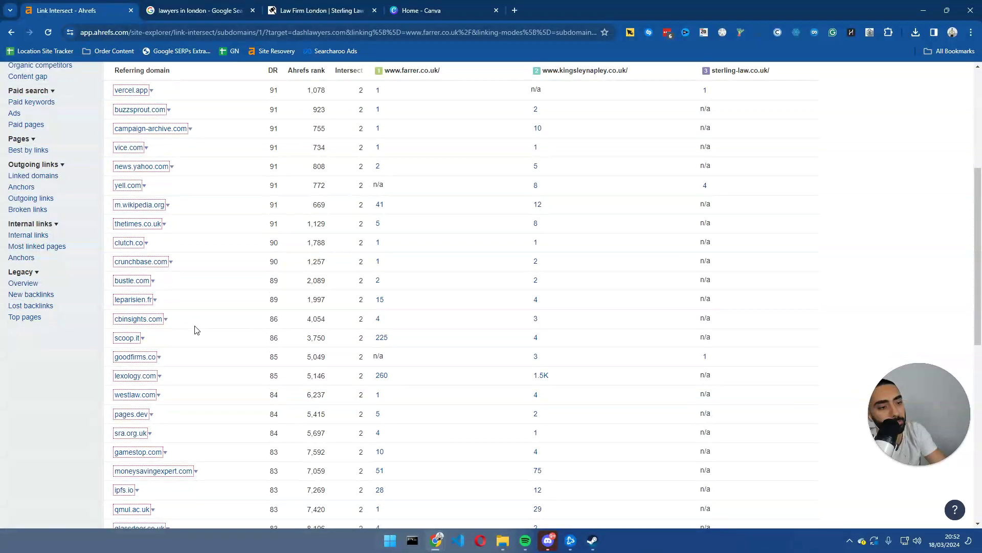
scroll(195, 328, "up", 6)
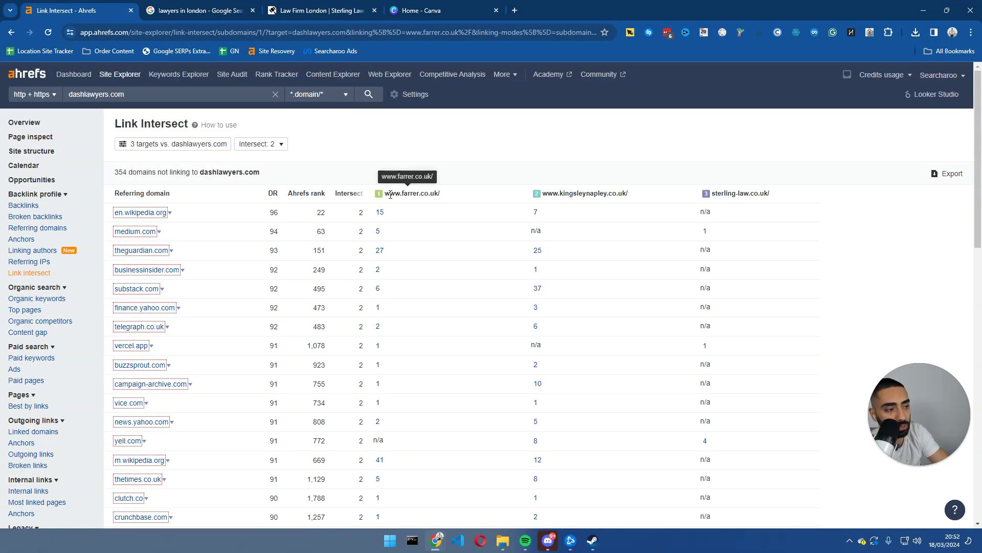
left_click_drag(390, 193, 435, 193)
left_click_drag(552, 193, 616, 199)
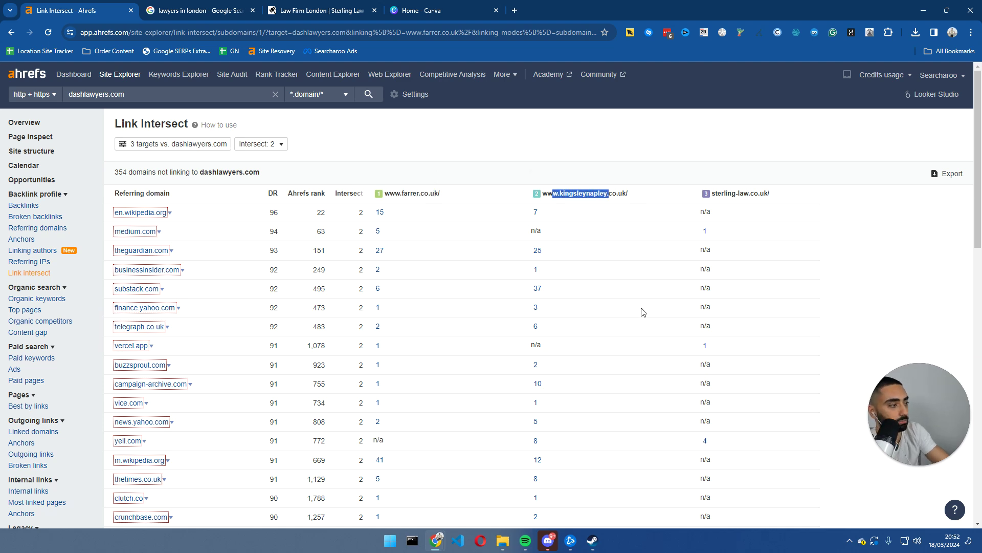